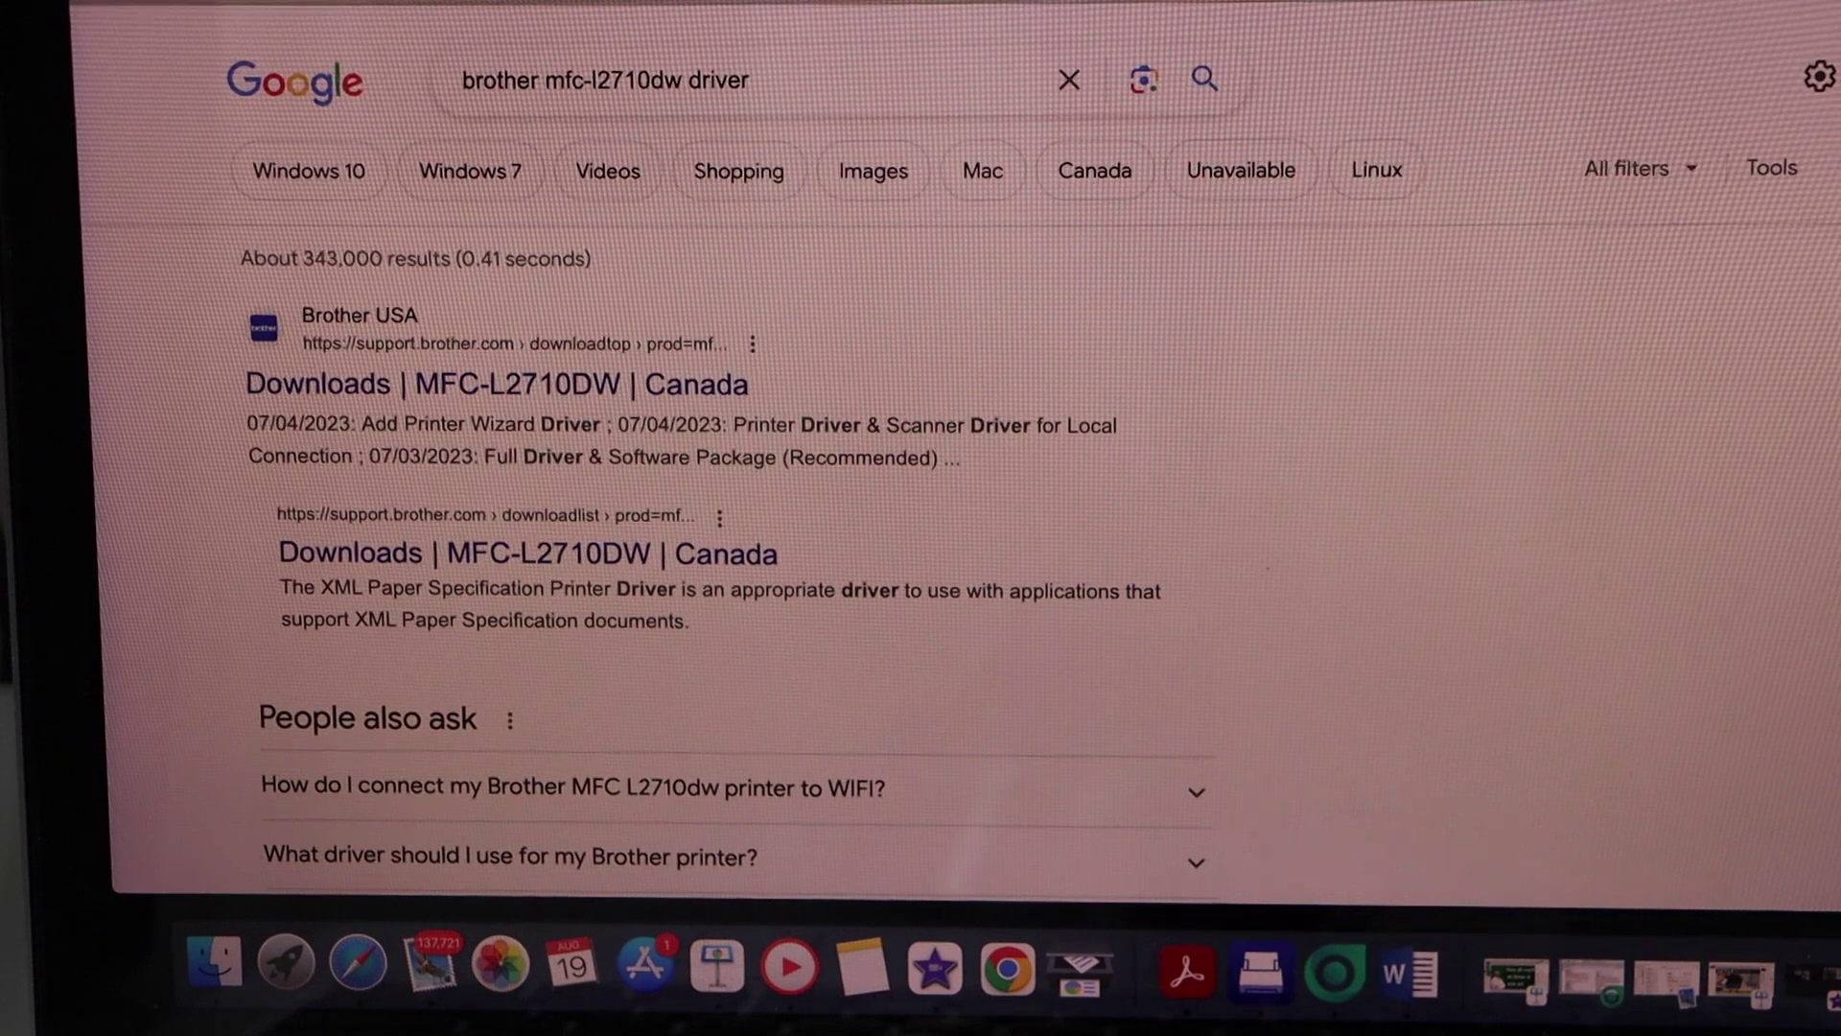
Open the 'Downloads | MFC-L2710DW | Canada' page from the Google results.
{"action": "left_click", "coordinate": [470, 559]}
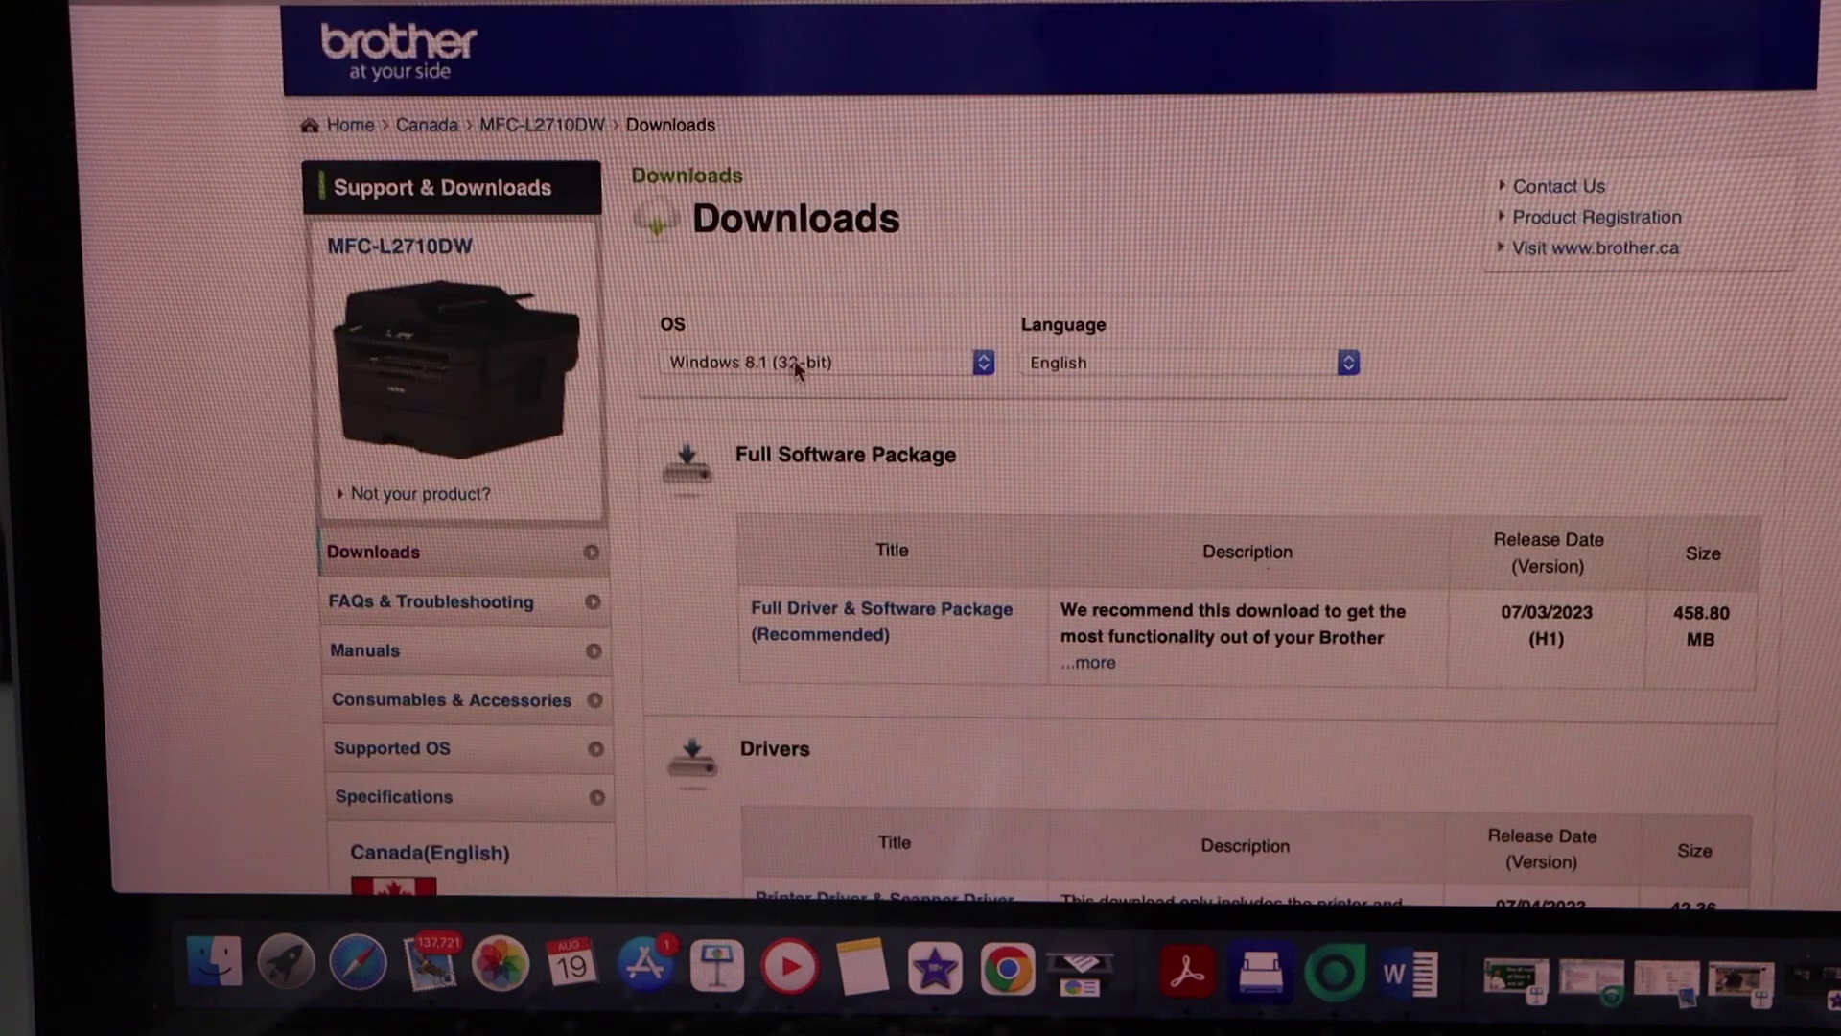
{"action": "scroll", "coordinate": [815, 367], "scroll_direction": "down", "scroll_amount": 3}
{"action": "scroll", "coordinate": [814, 360], "scroll_direction": "up", "scroll_amount": 3}
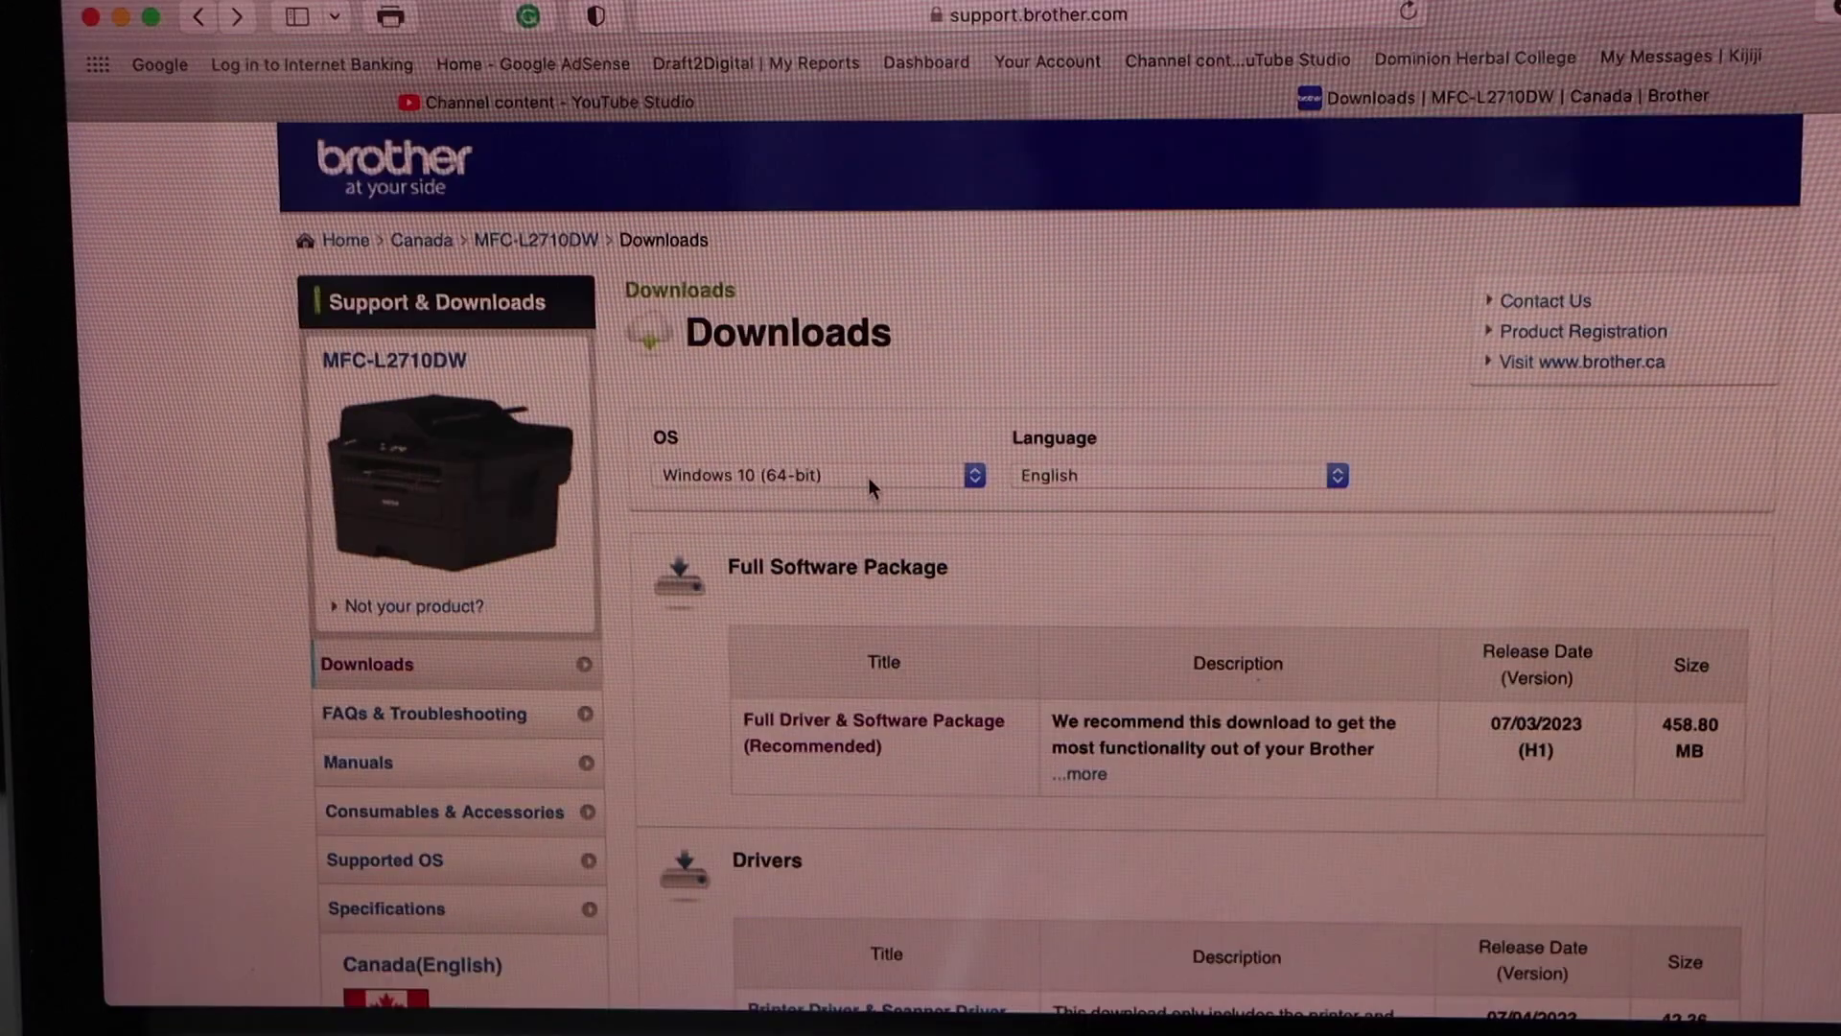
Choose macOS 10.15.x, accept the EULA, and download the Full Software Package.
{"action": "left_click", "coordinate": [867, 475]}
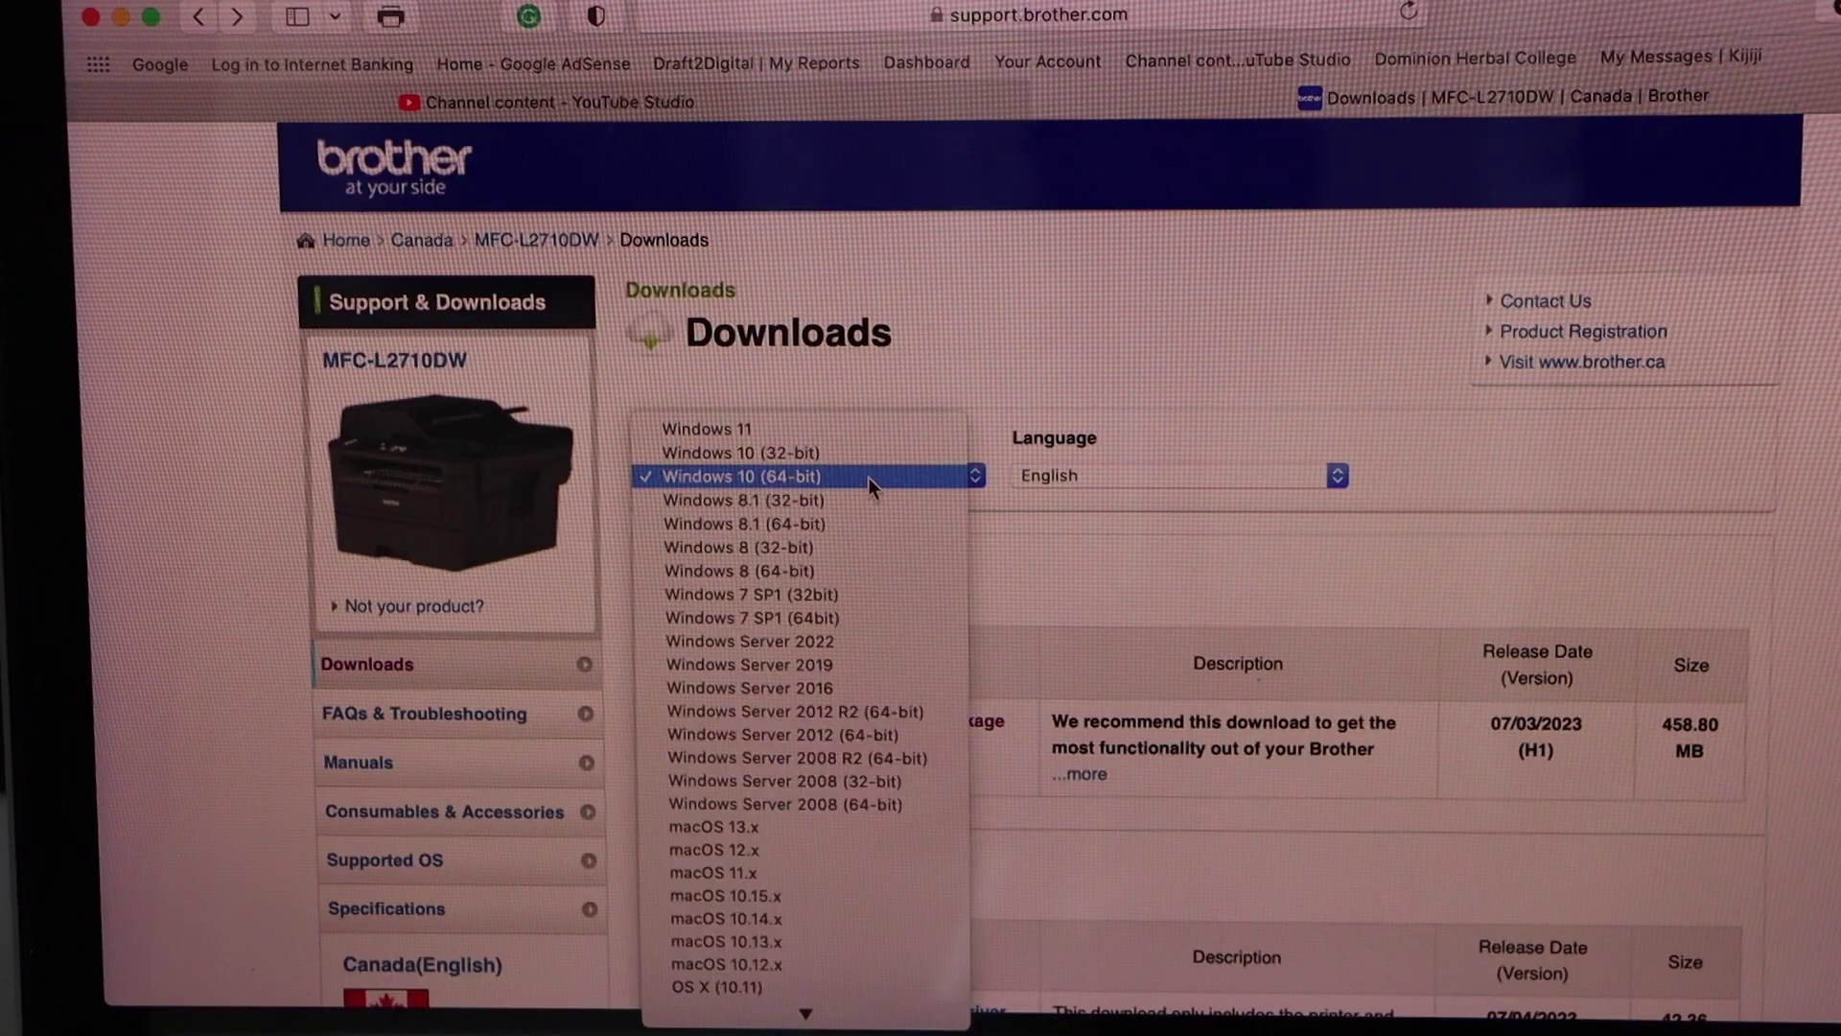
{"action": "scroll", "coordinate": [868, 688], "scroll_direction": "down", "scroll_amount": 1}
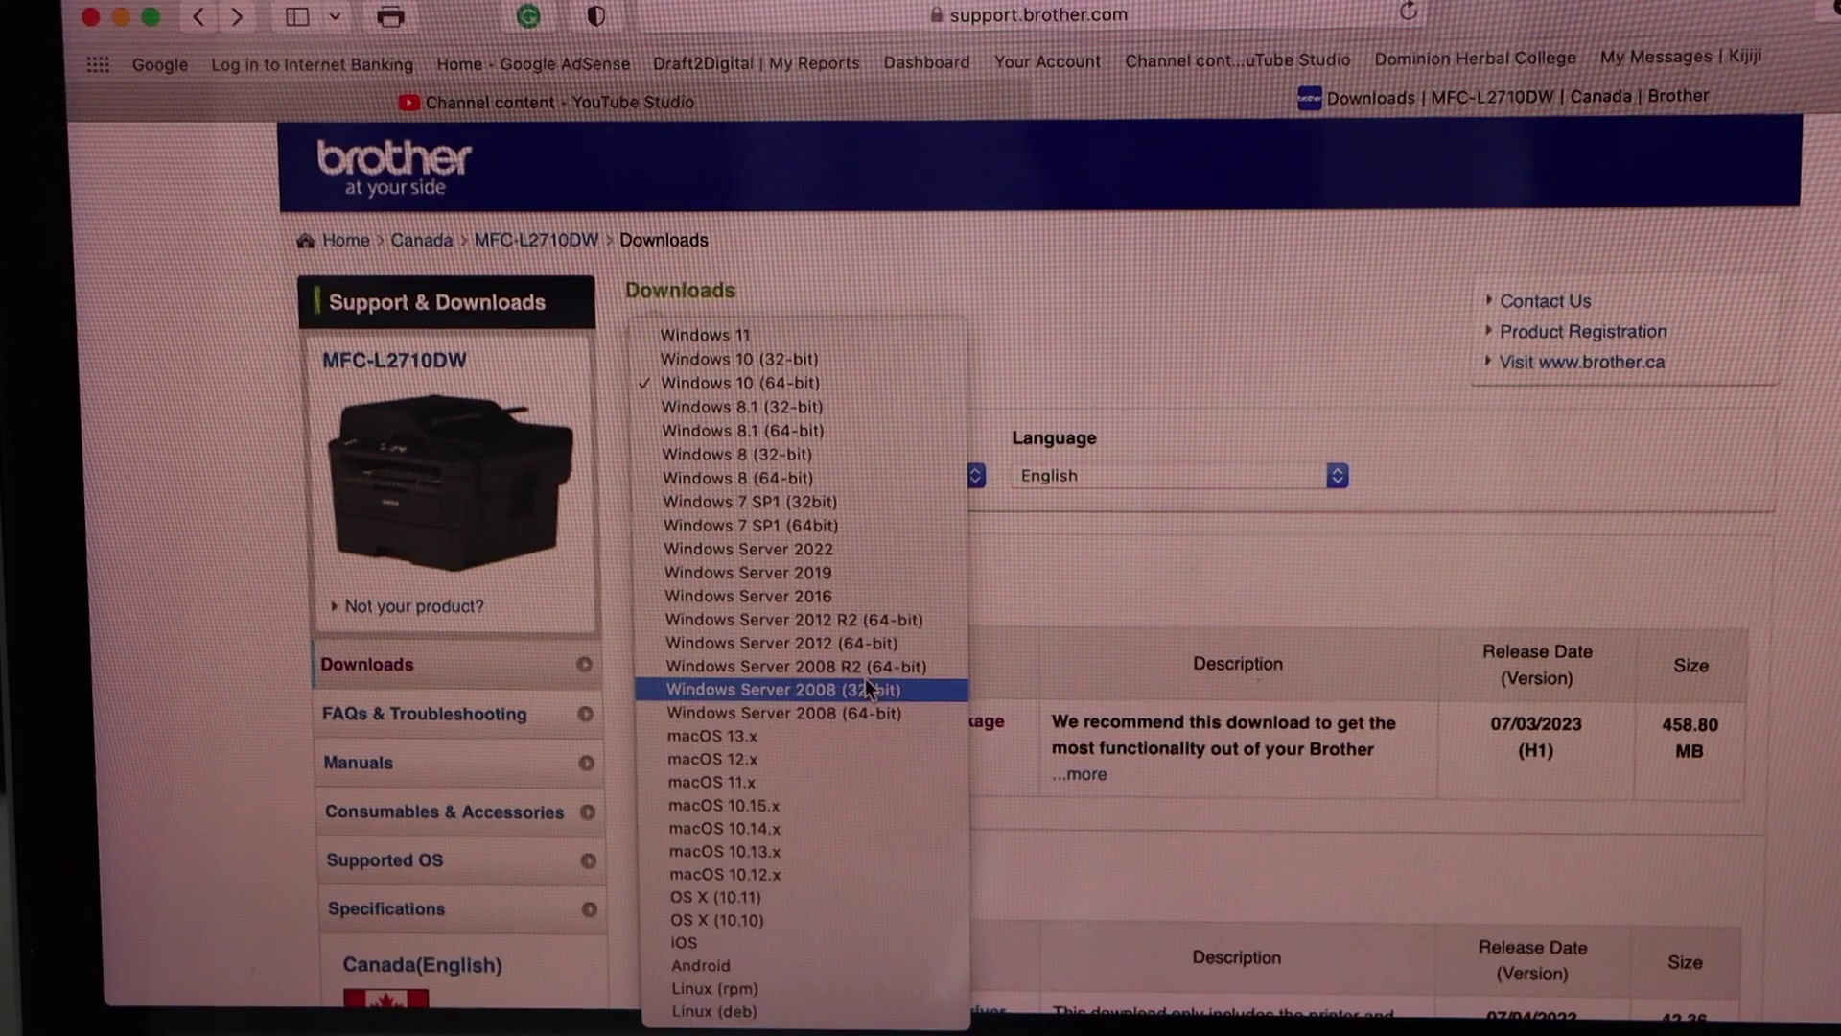
{"action": "left_click", "coordinate": [848, 802]}
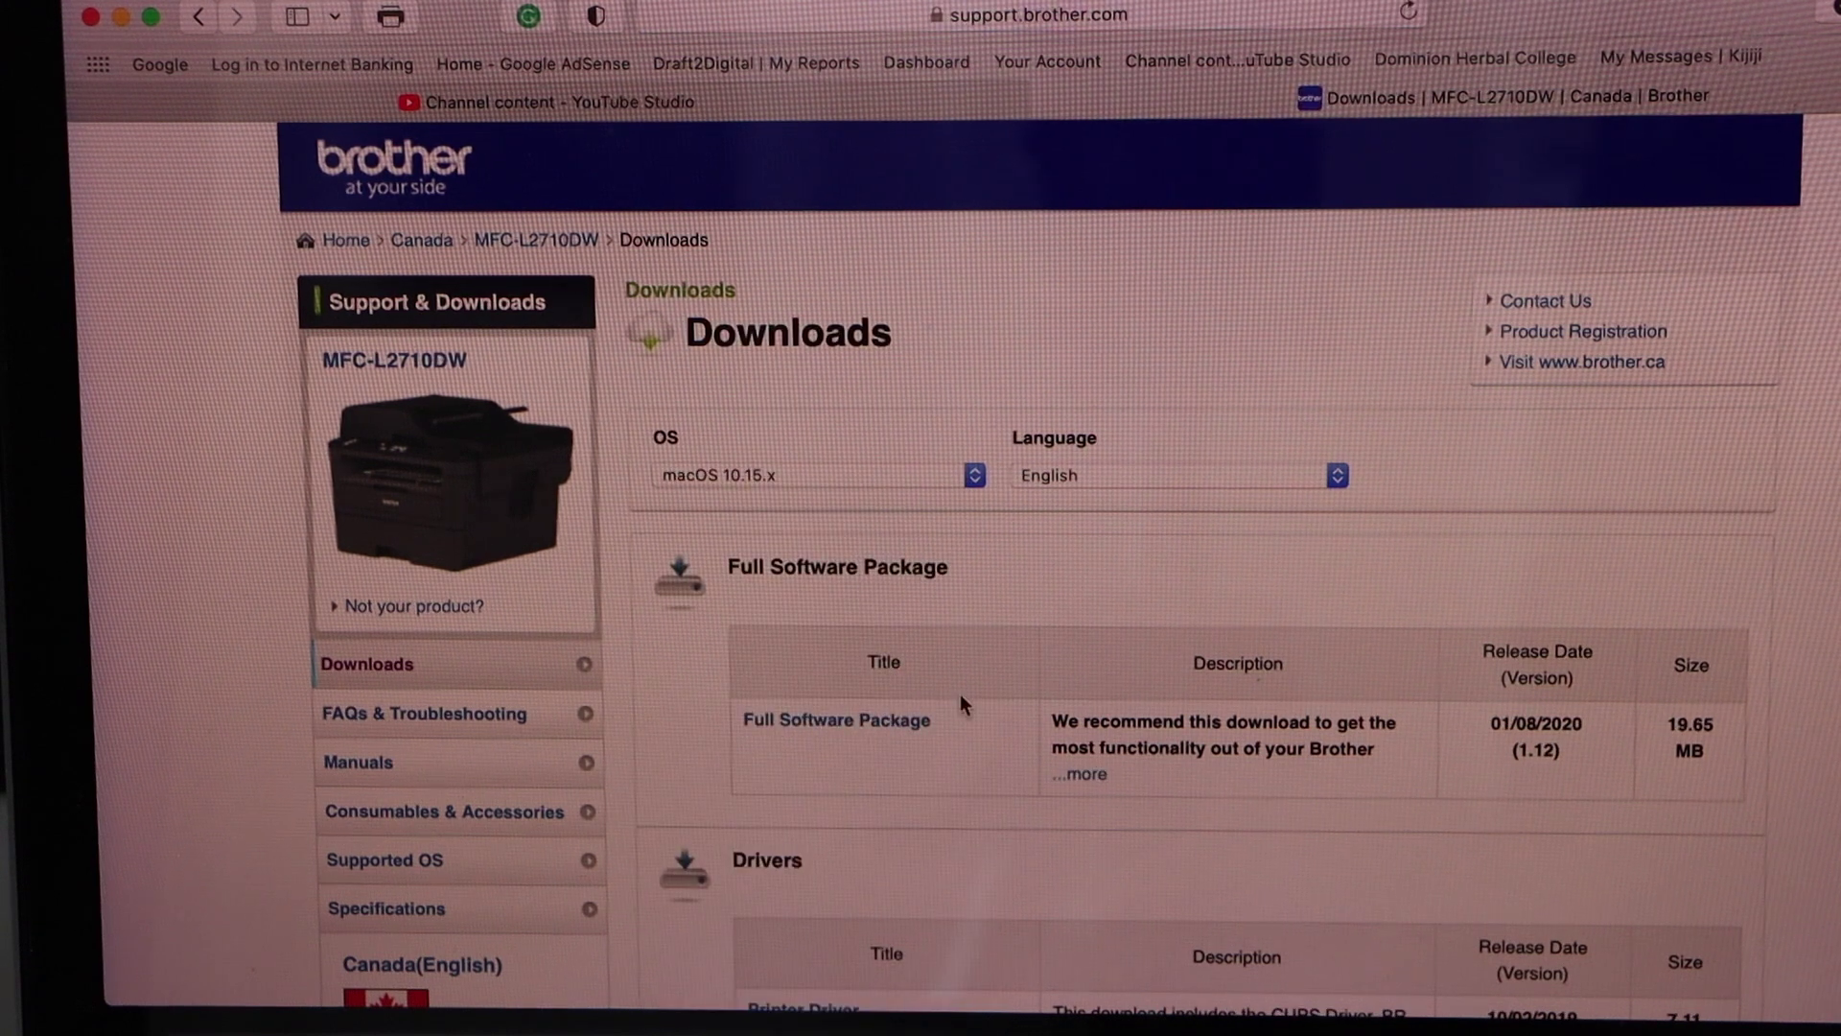
{"action": "scroll", "coordinate": [960, 704], "scroll_direction": "down", "scroll_amount": 2}
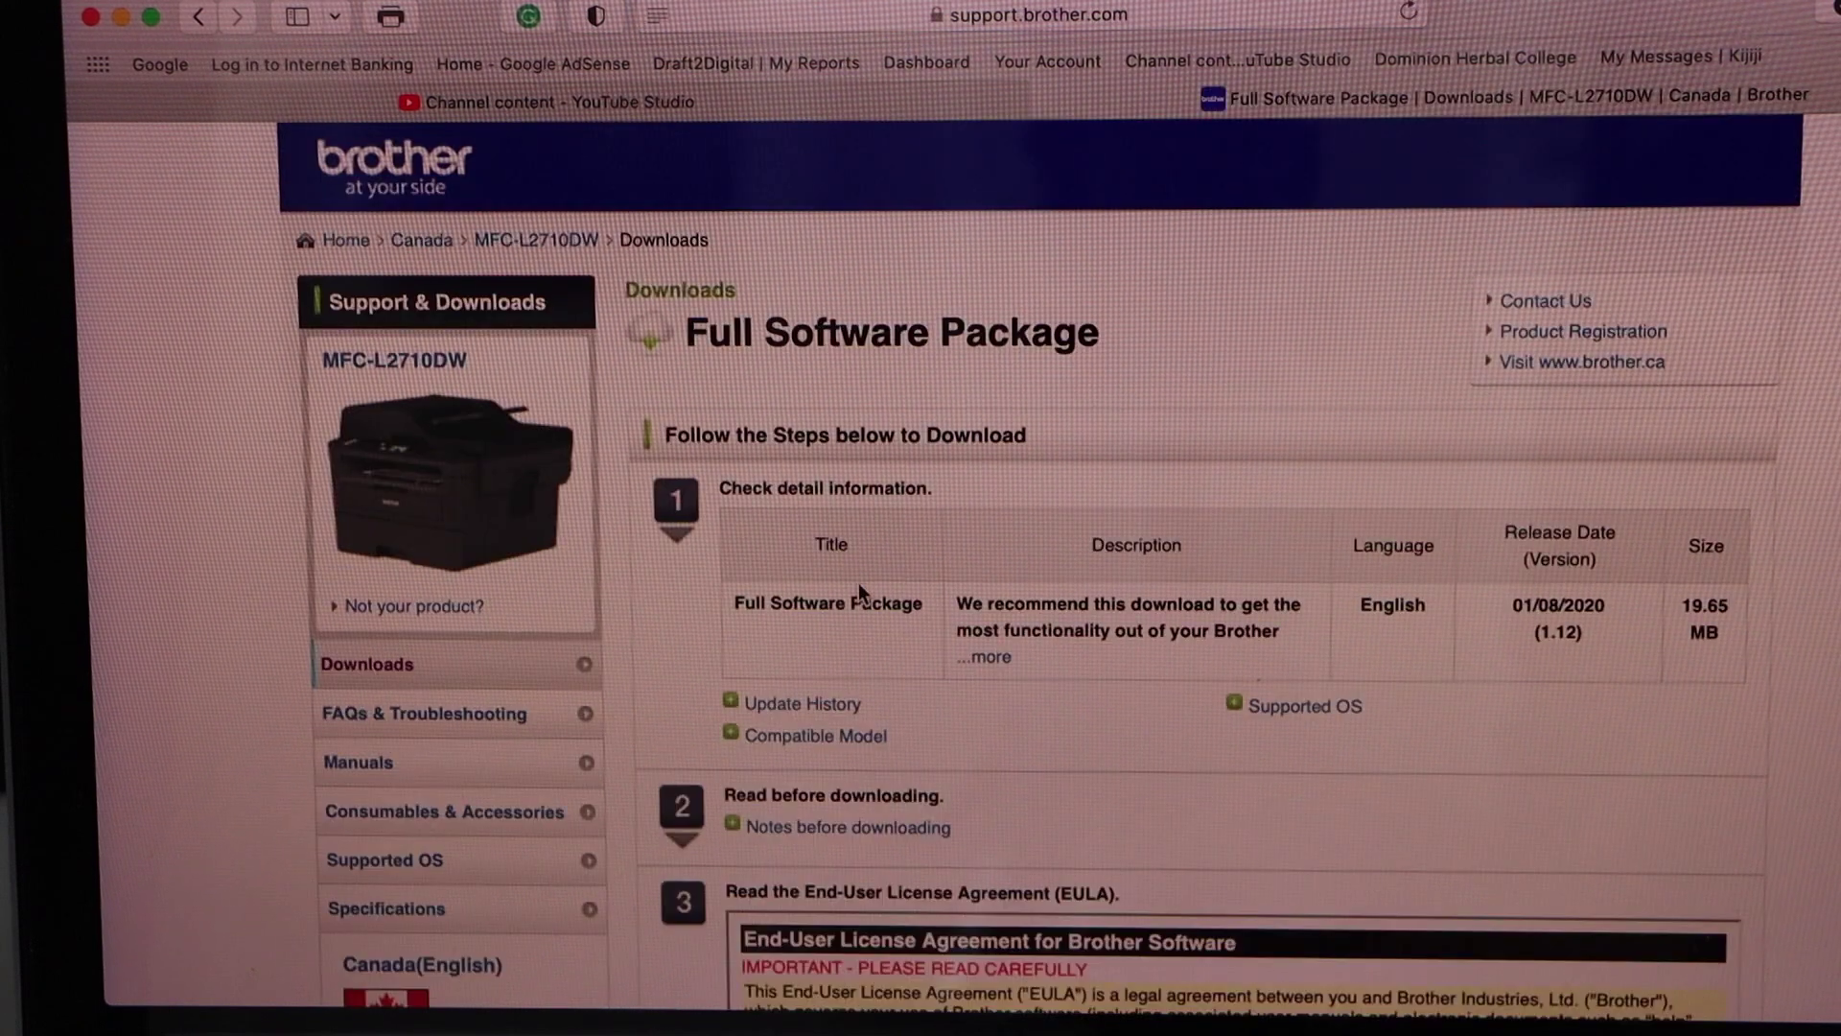
{"action": "scroll", "coordinate": [861, 594], "scroll_direction": "down", "scroll_amount": 5}
{"action": "scroll", "coordinate": [860, 593], "scroll_direction": "down", "scroll_amount": 5}
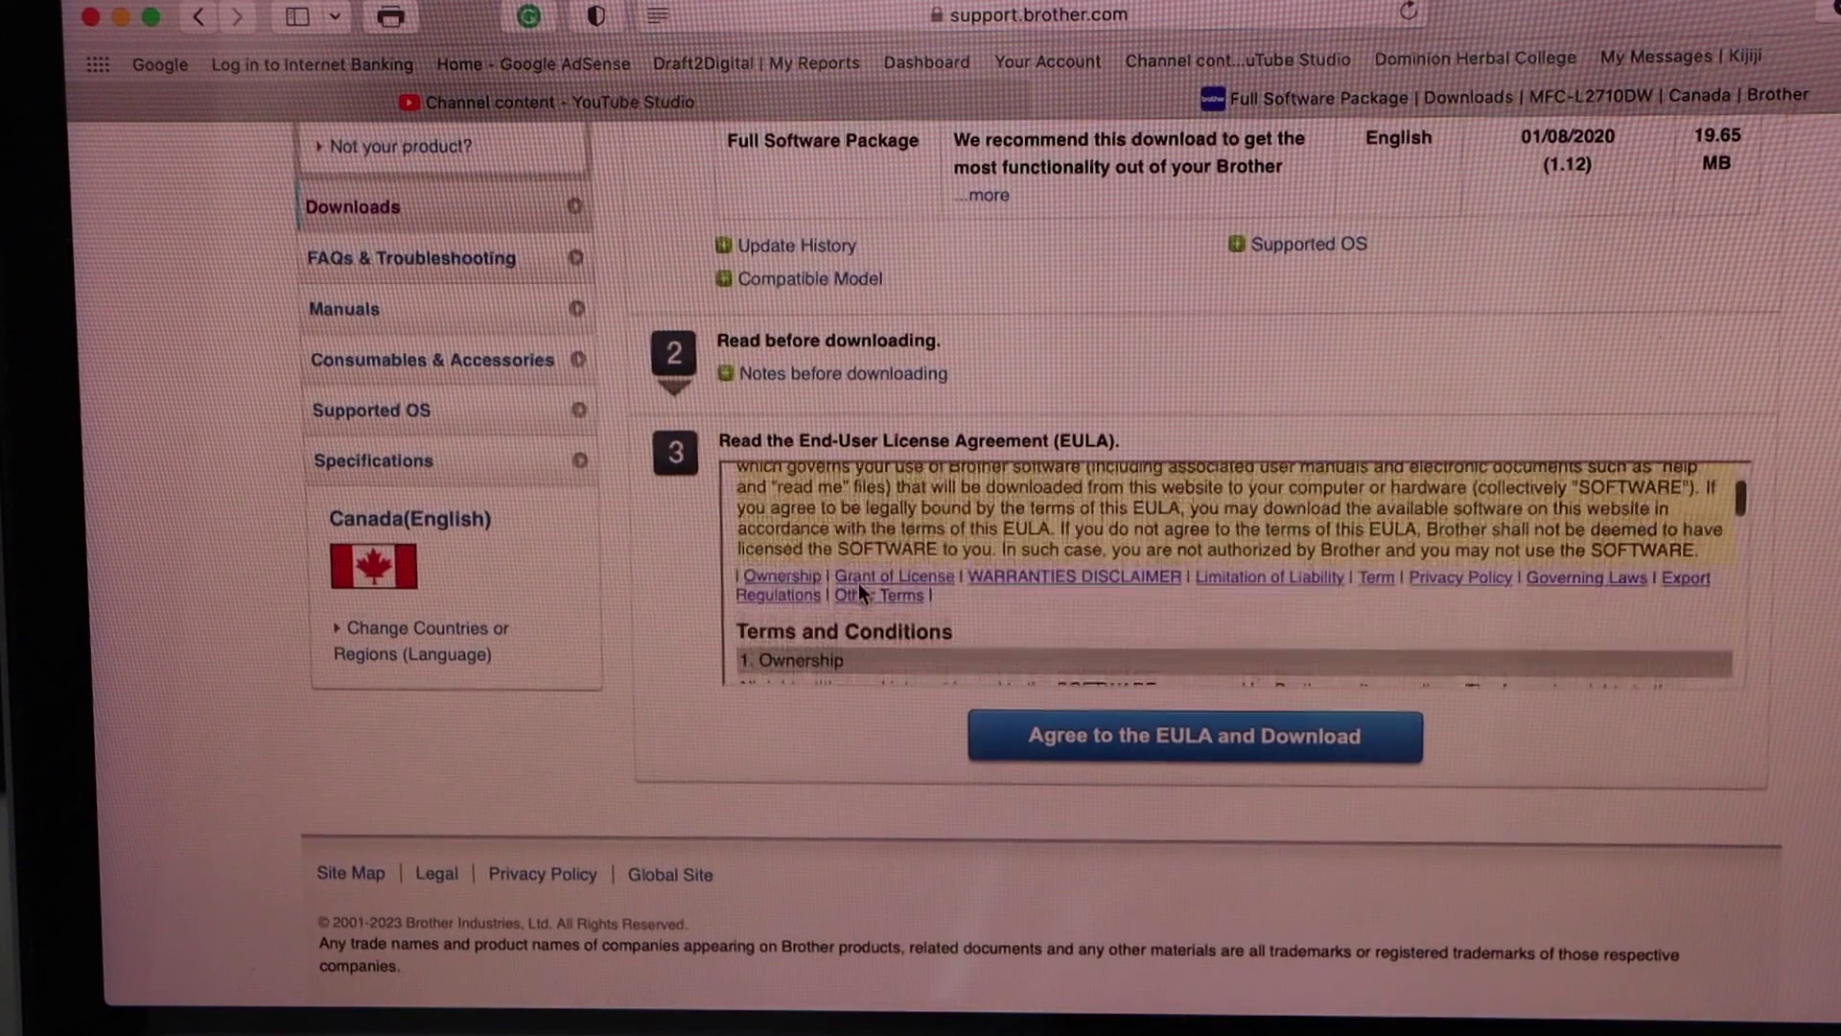
{"action": "left_click", "coordinate": [1077, 733]}
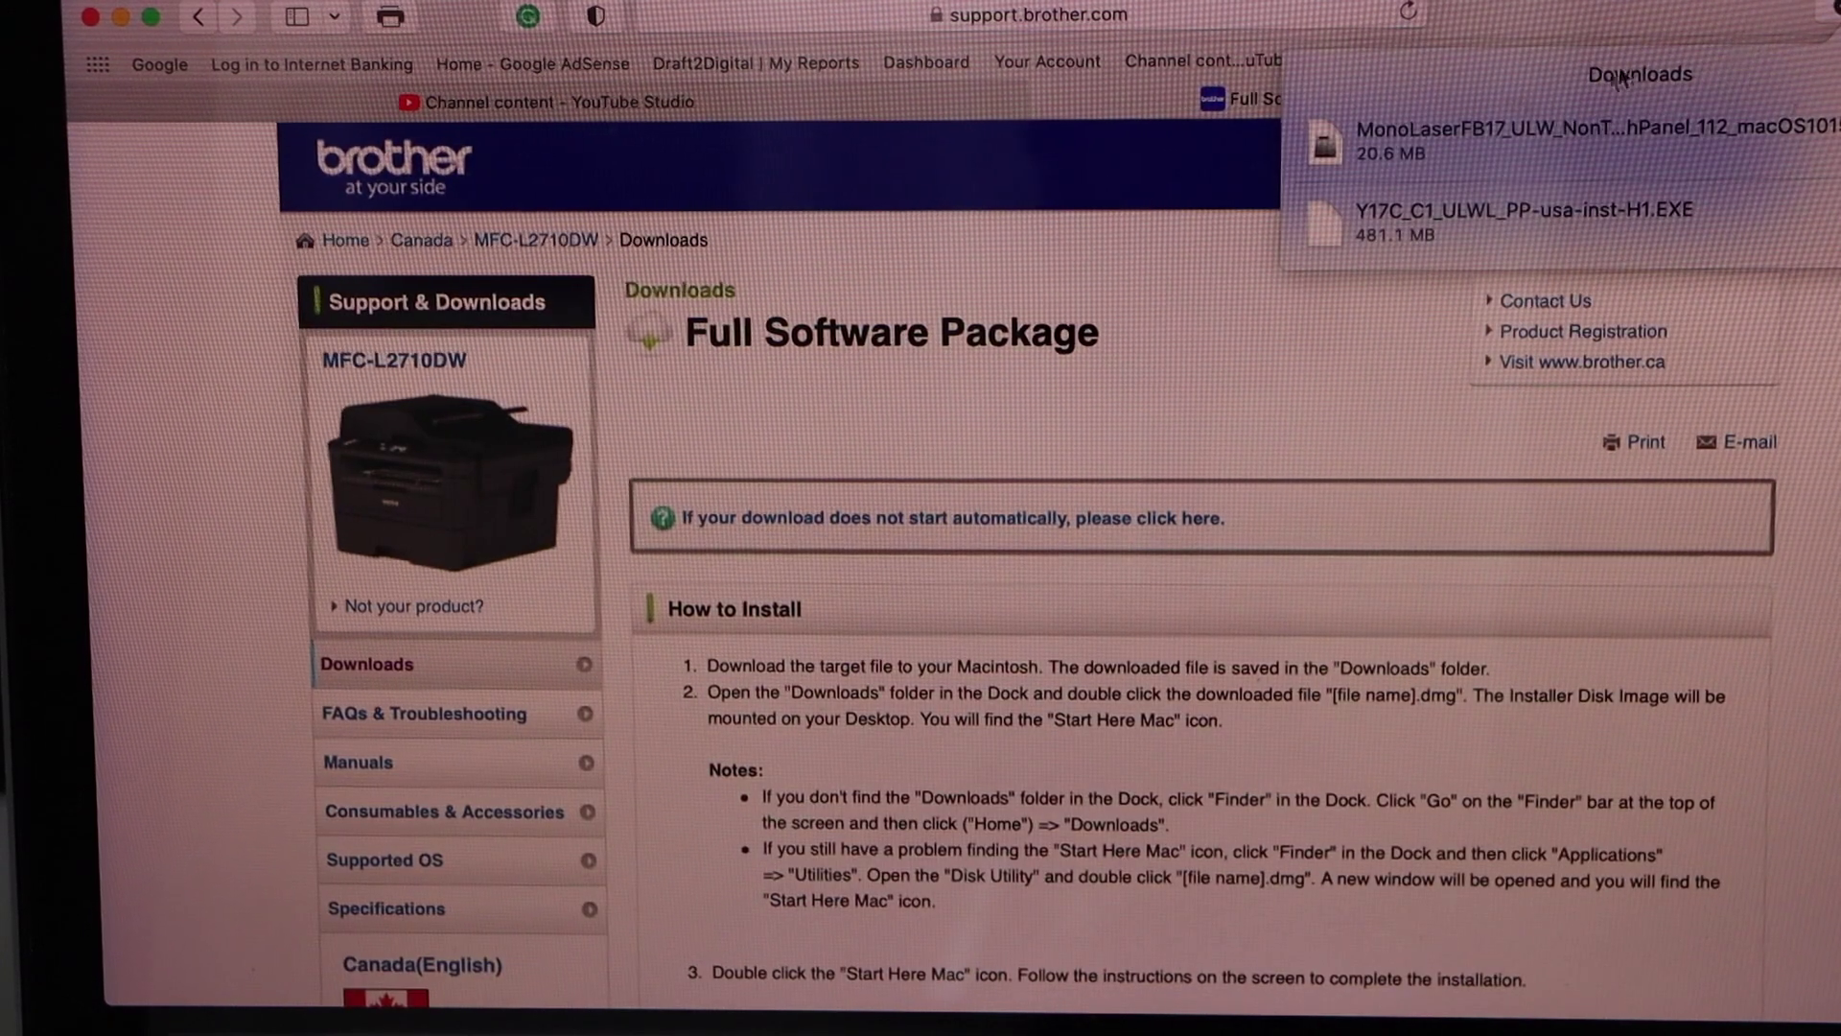
Launch Start Here Mac from the downloaded package and accept the usage information agreement.
{"action": "left_click", "coordinate": [1556, 143]}
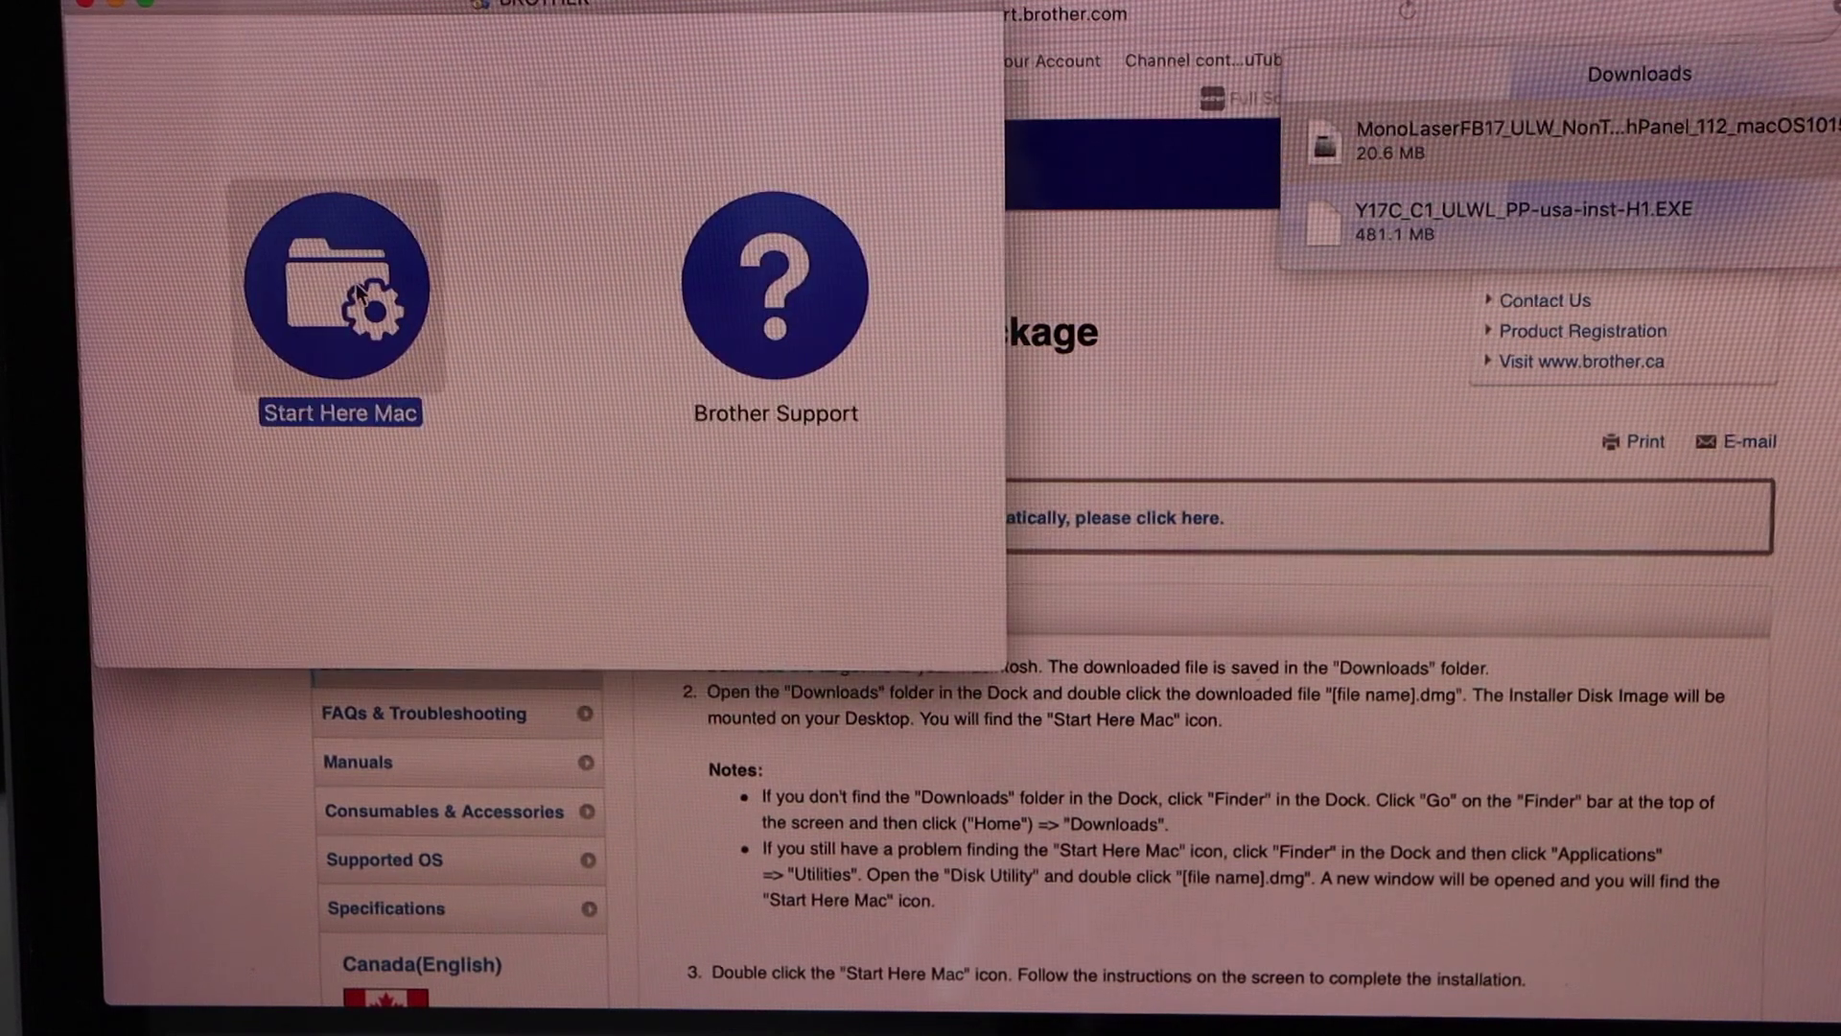
{"action": "double_click", "coordinate": [361, 292]}
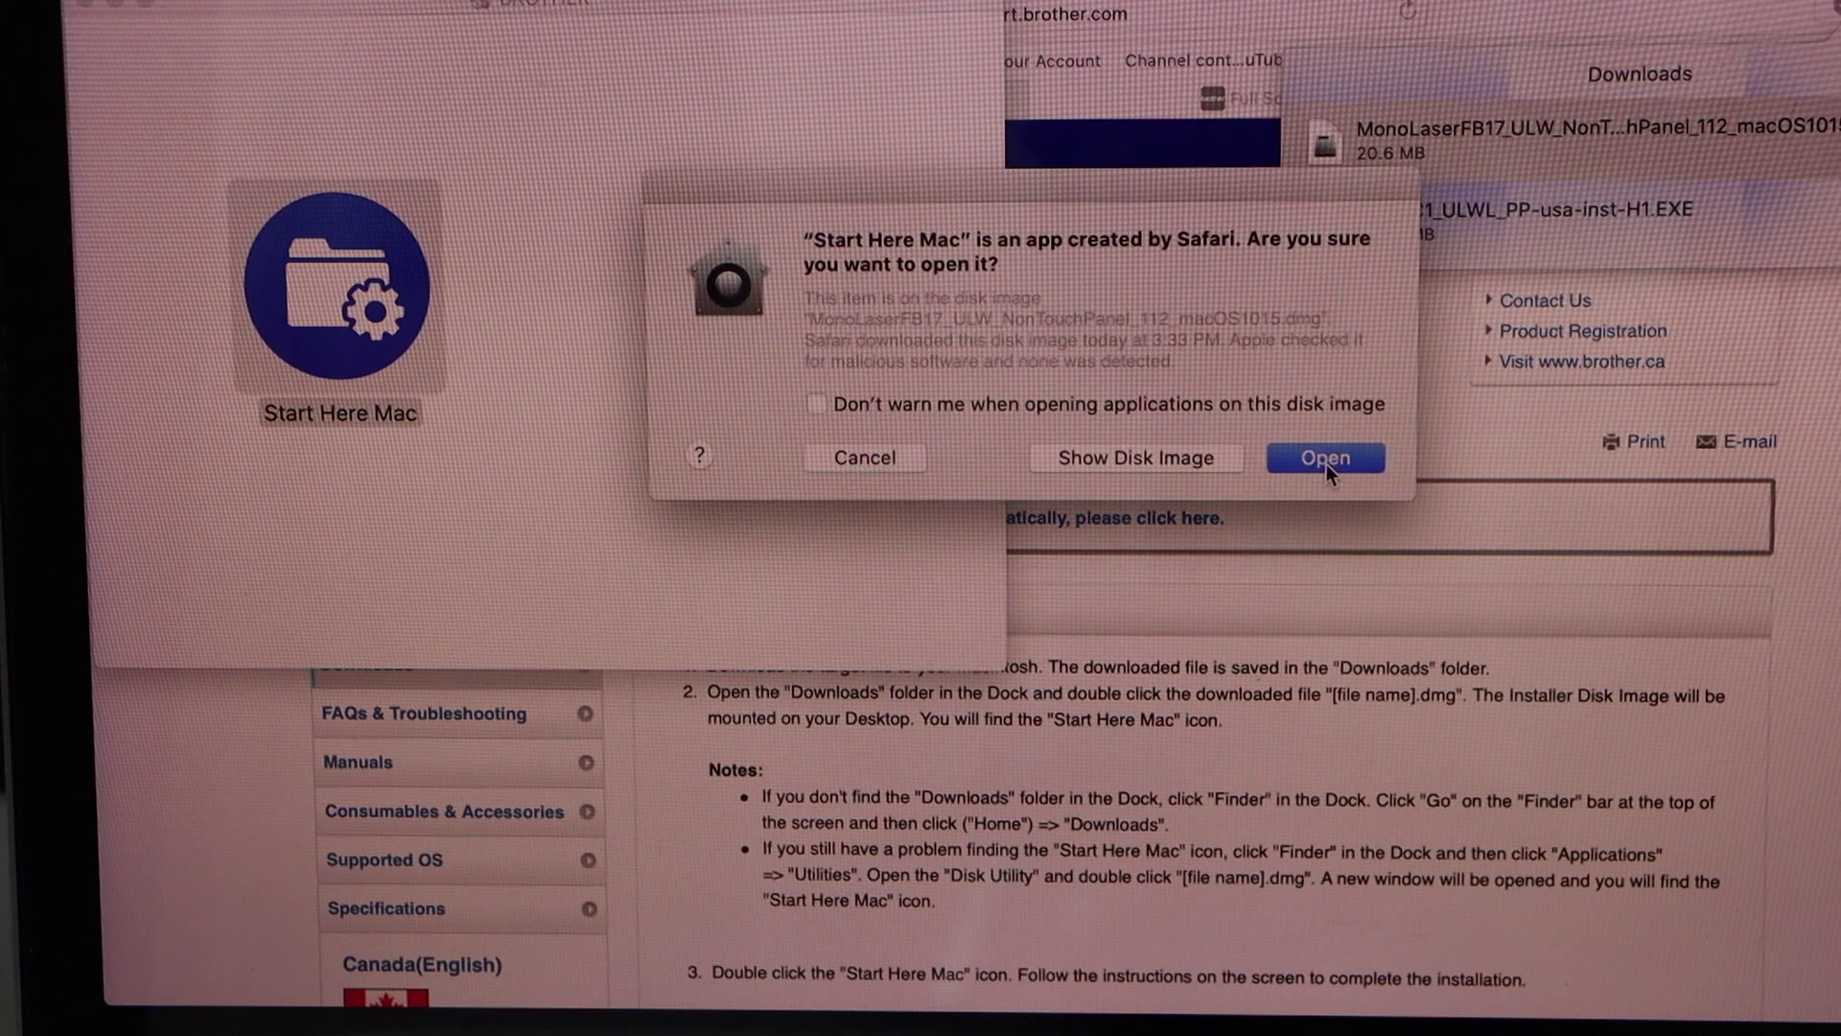
{"action": "left_click", "coordinate": [1342, 462]}
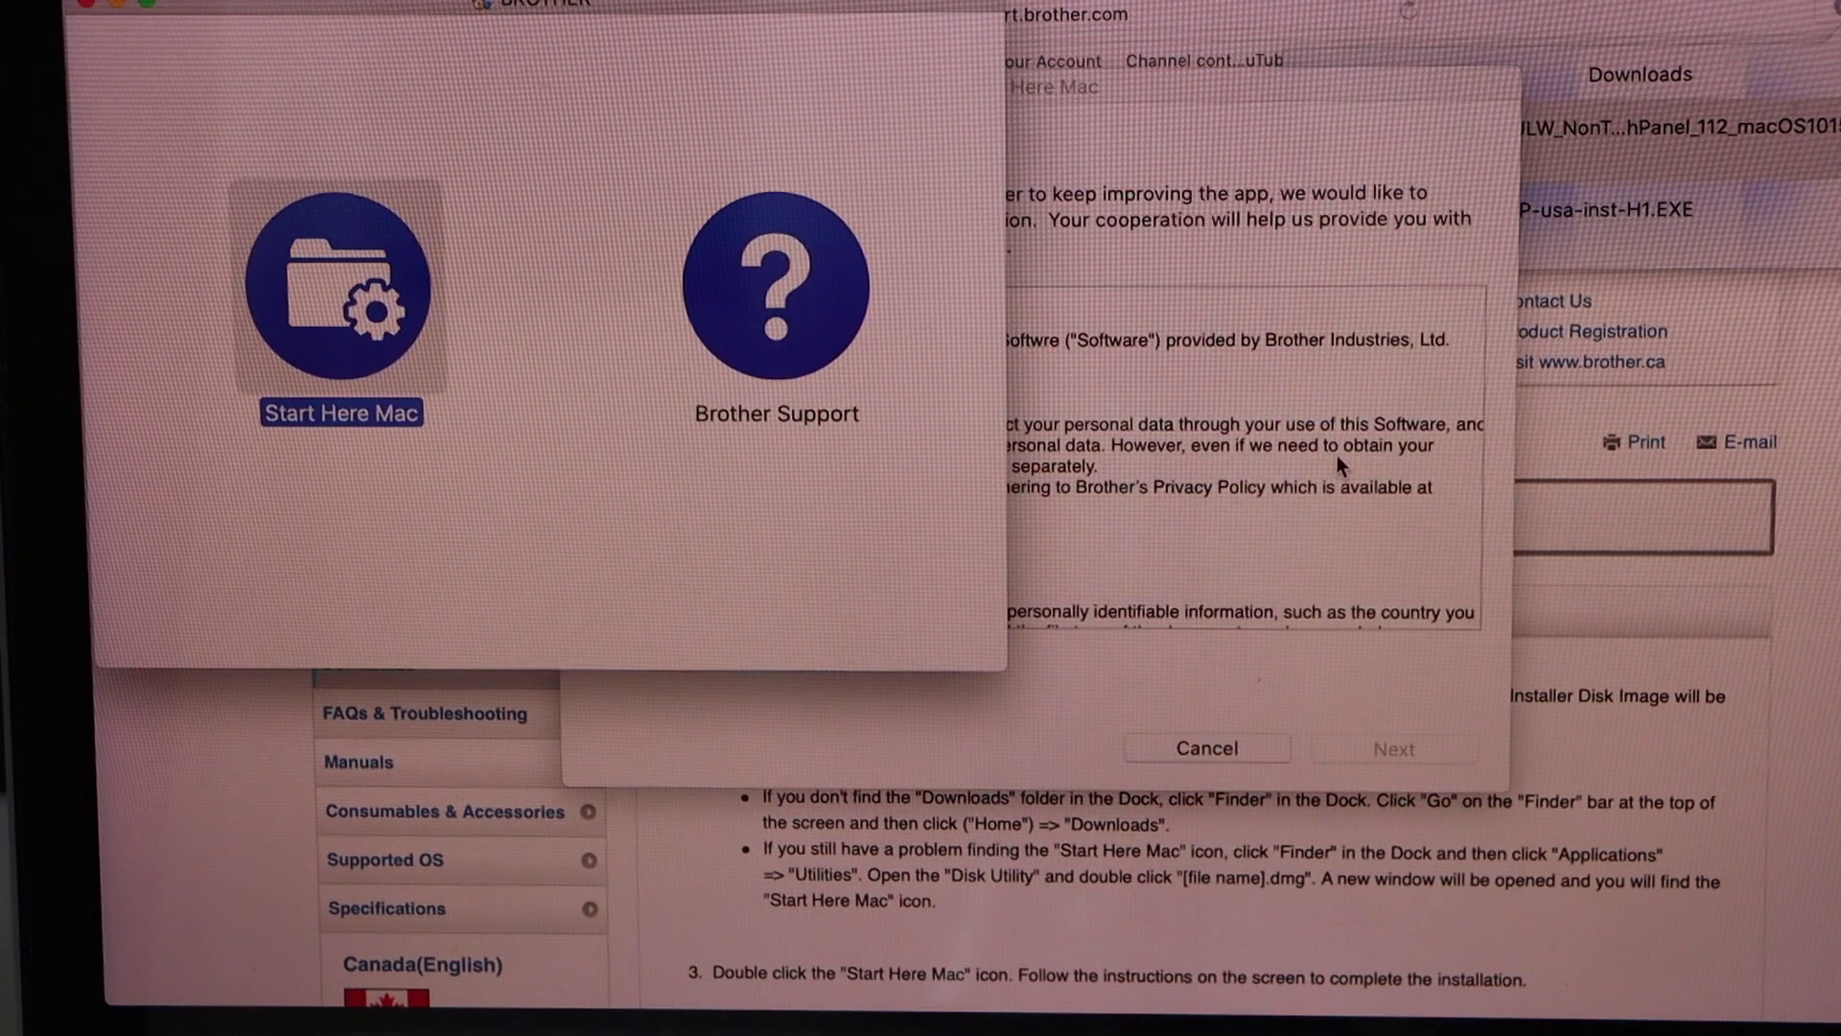
{"action": "left_click", "coordinate": [1310, 159]}
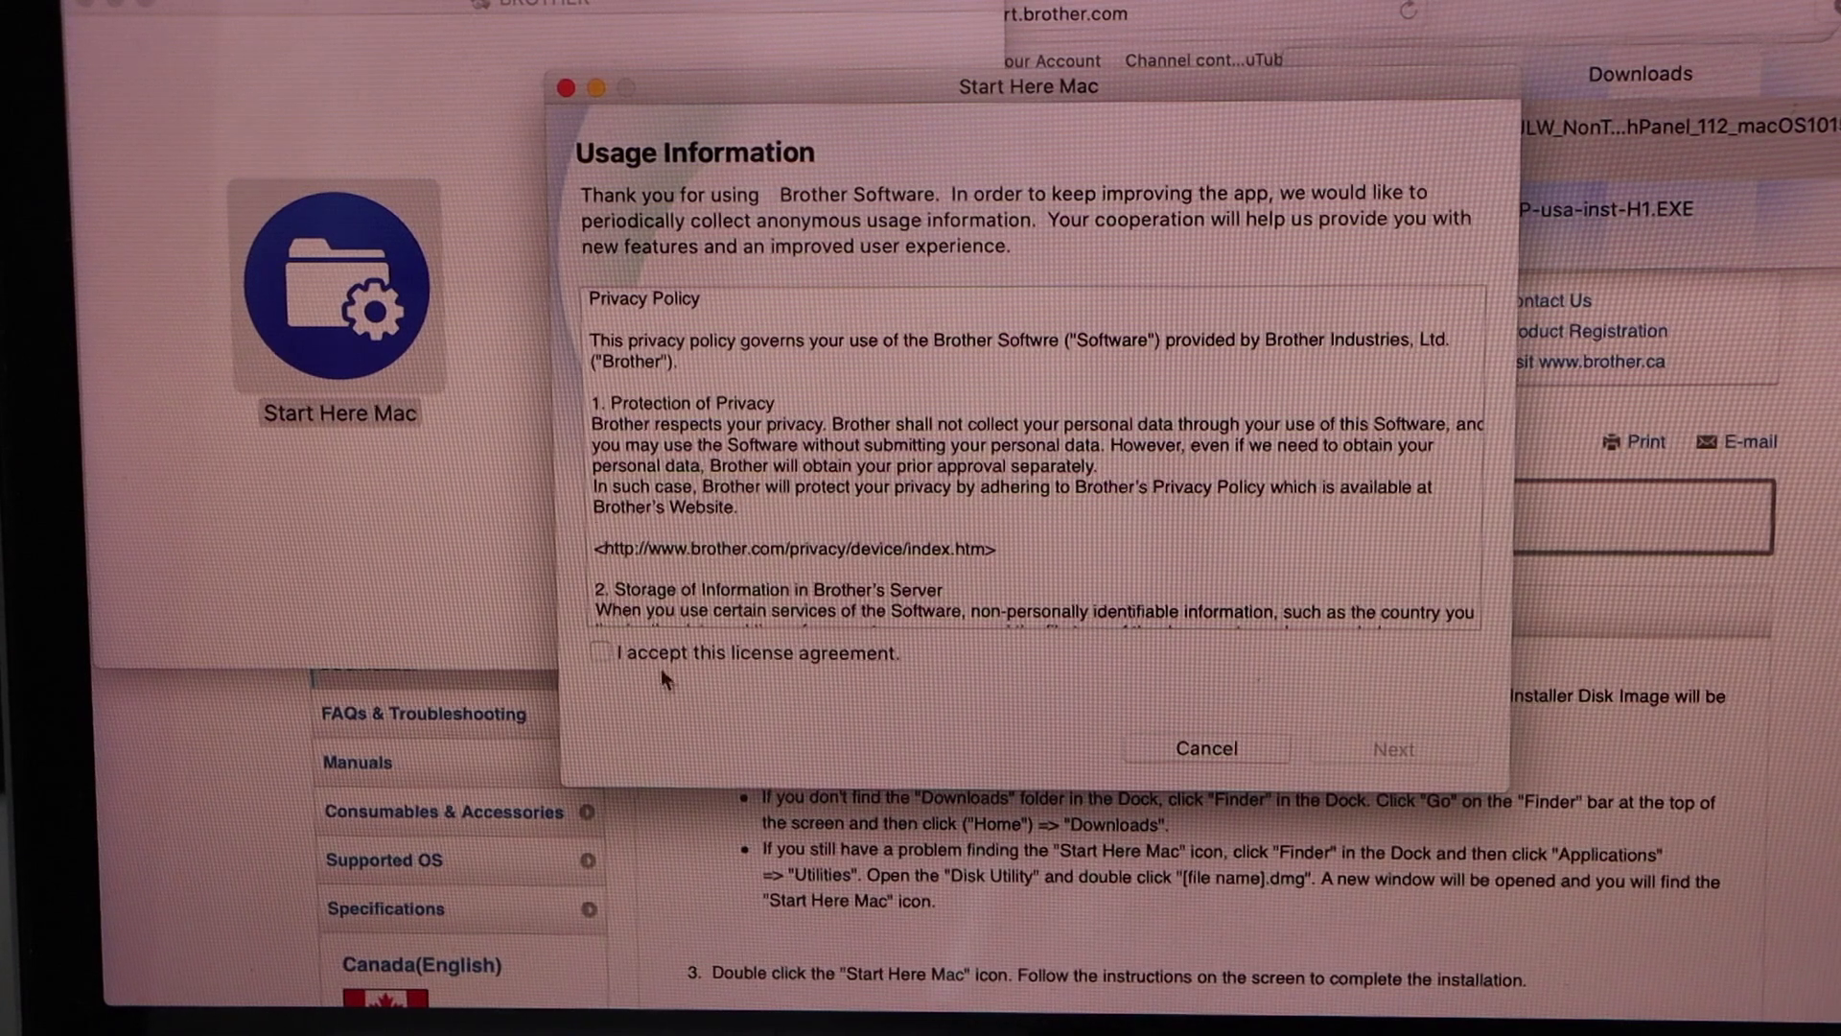
{"action": "left_click", "coordinate": [600, 651]}
Choose Wireless Network Connection and select the Brother MFC-L2710DW series printer.
{"action": "left_click", "coordinate": [1407, 748]}
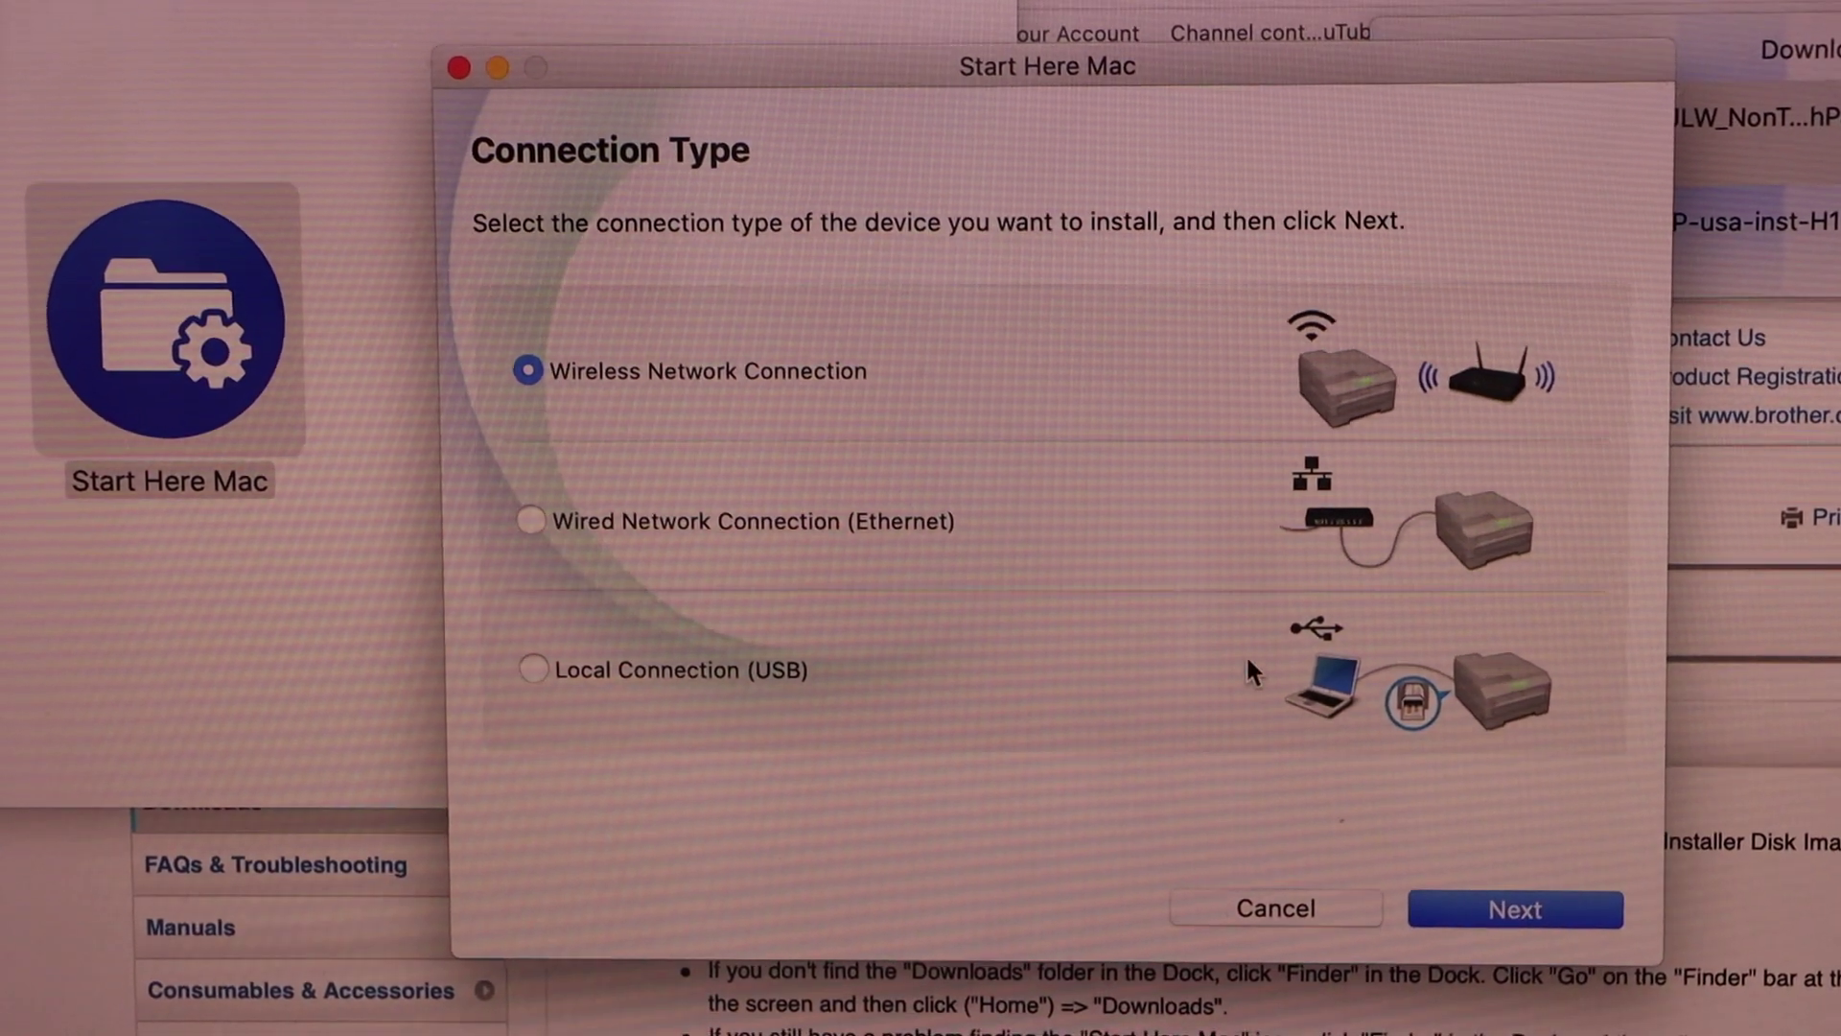
{"action": "left_click", "coordinate": [1517, 908]}
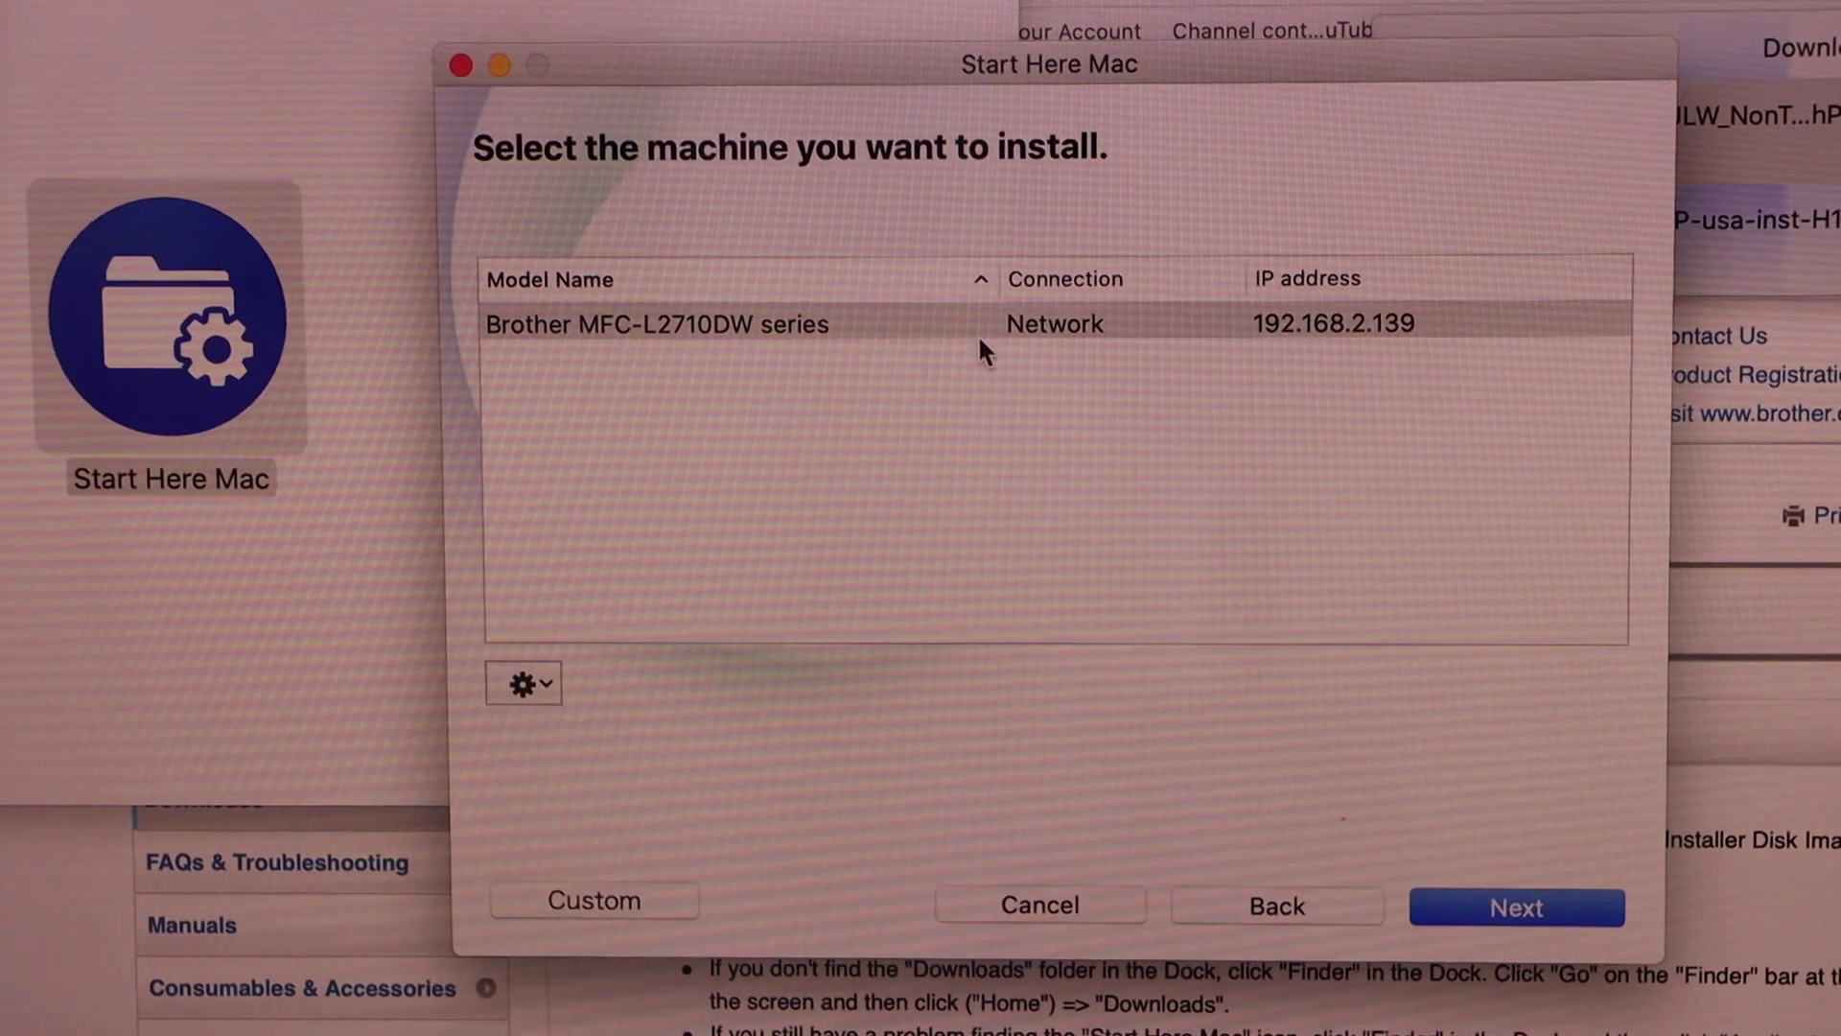
{"action": "left_click", "coordinate": [853, 324]}
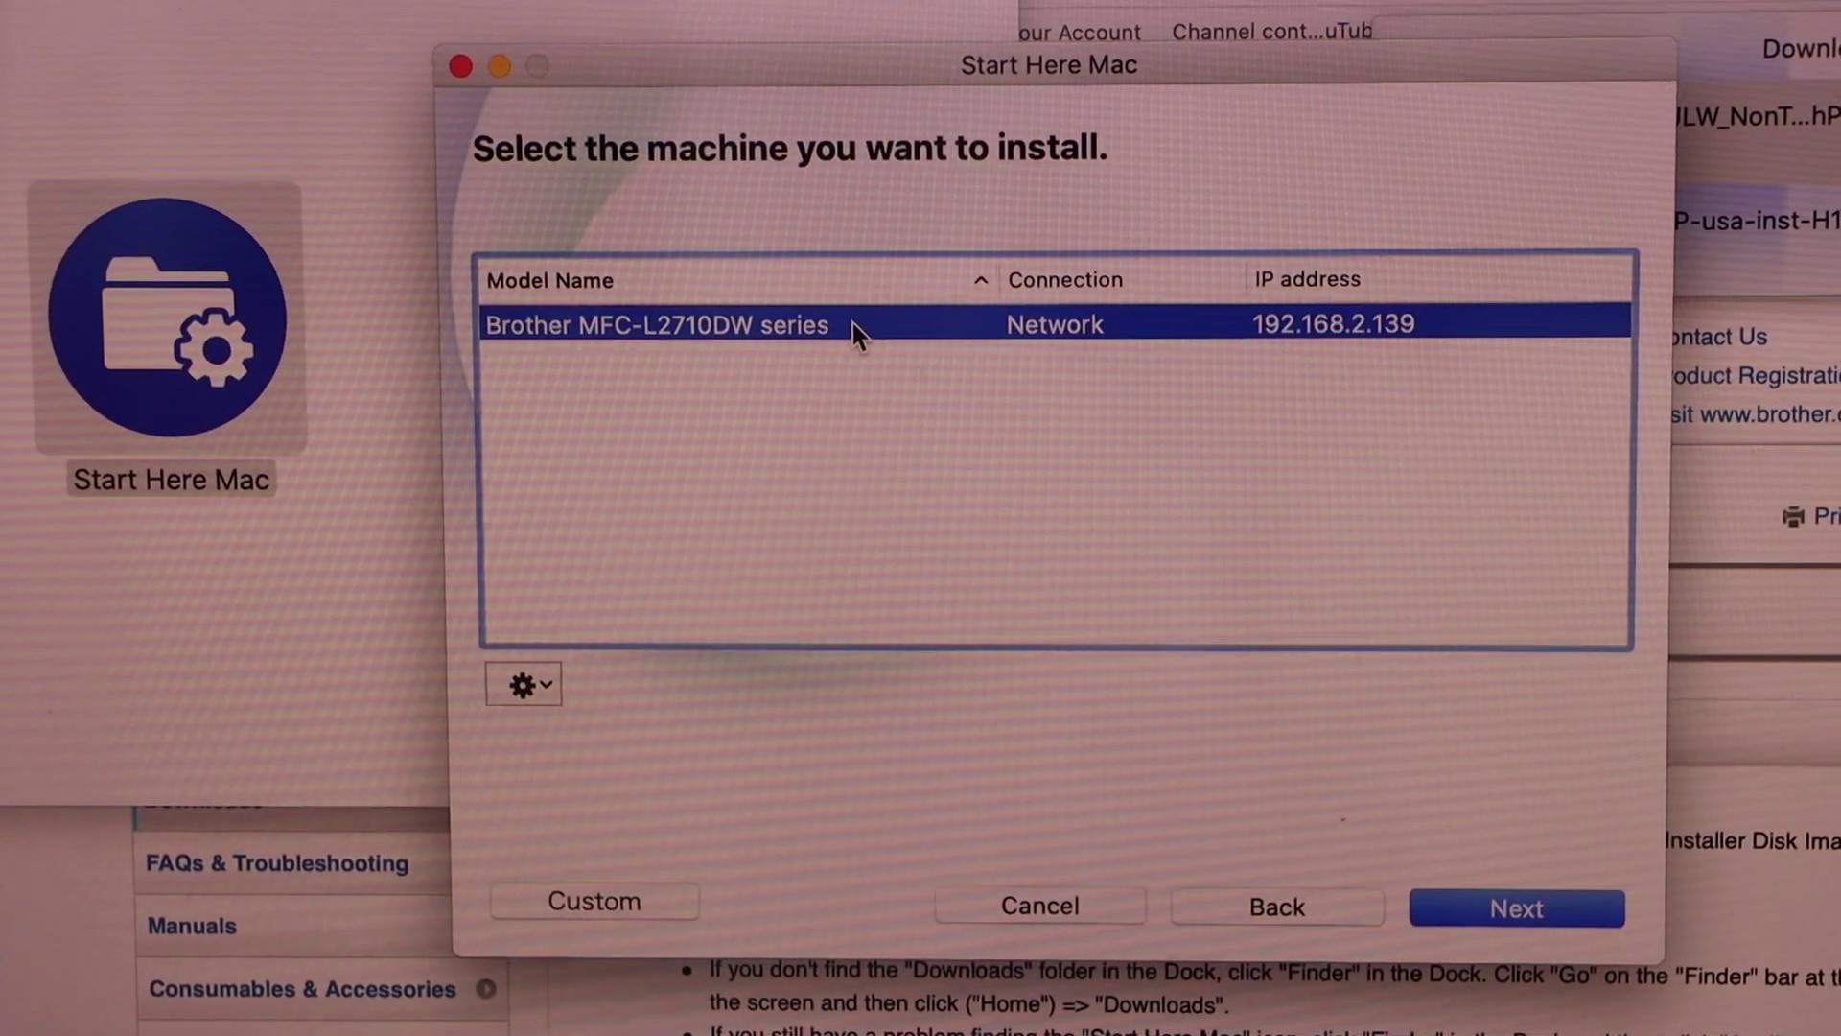
{"action": "left_click", "coordinate": [1525, 908]}
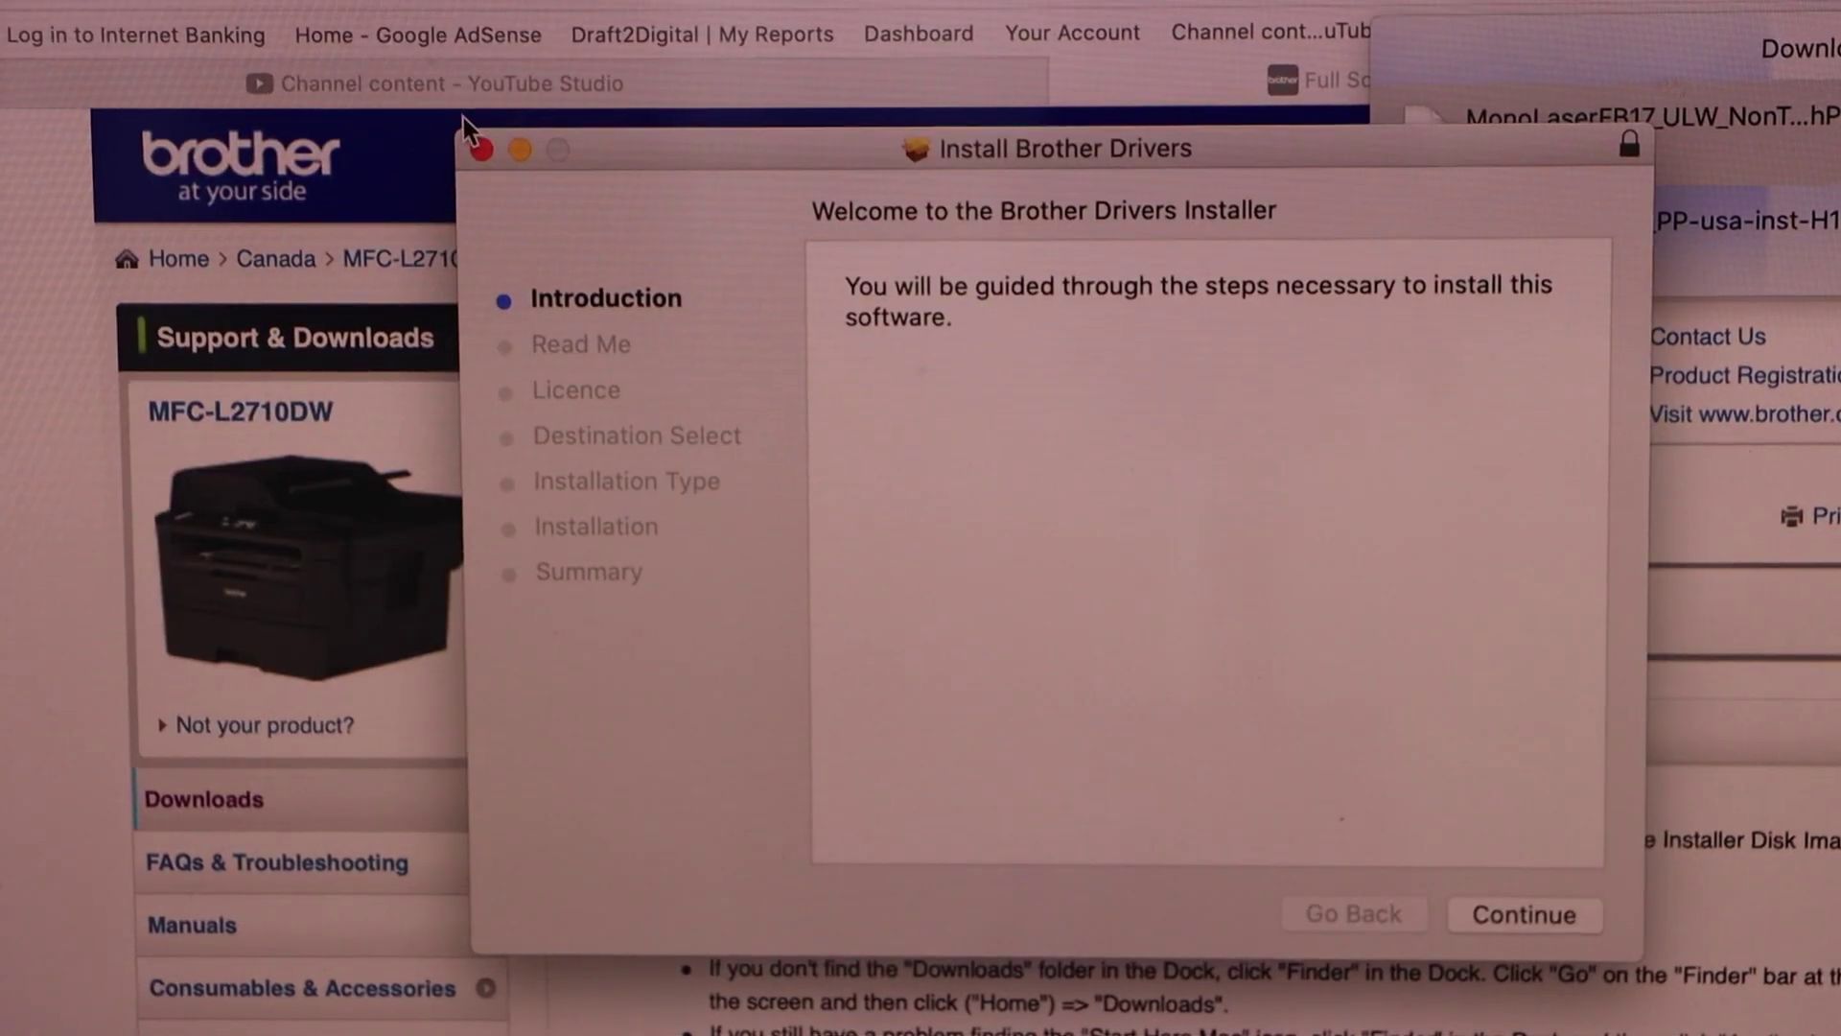
Continue through the Brother Drivers installer, agree to the licence, then move the installer to the Bin.
{"action": "left_click", "coordinate": [1511, 921]}
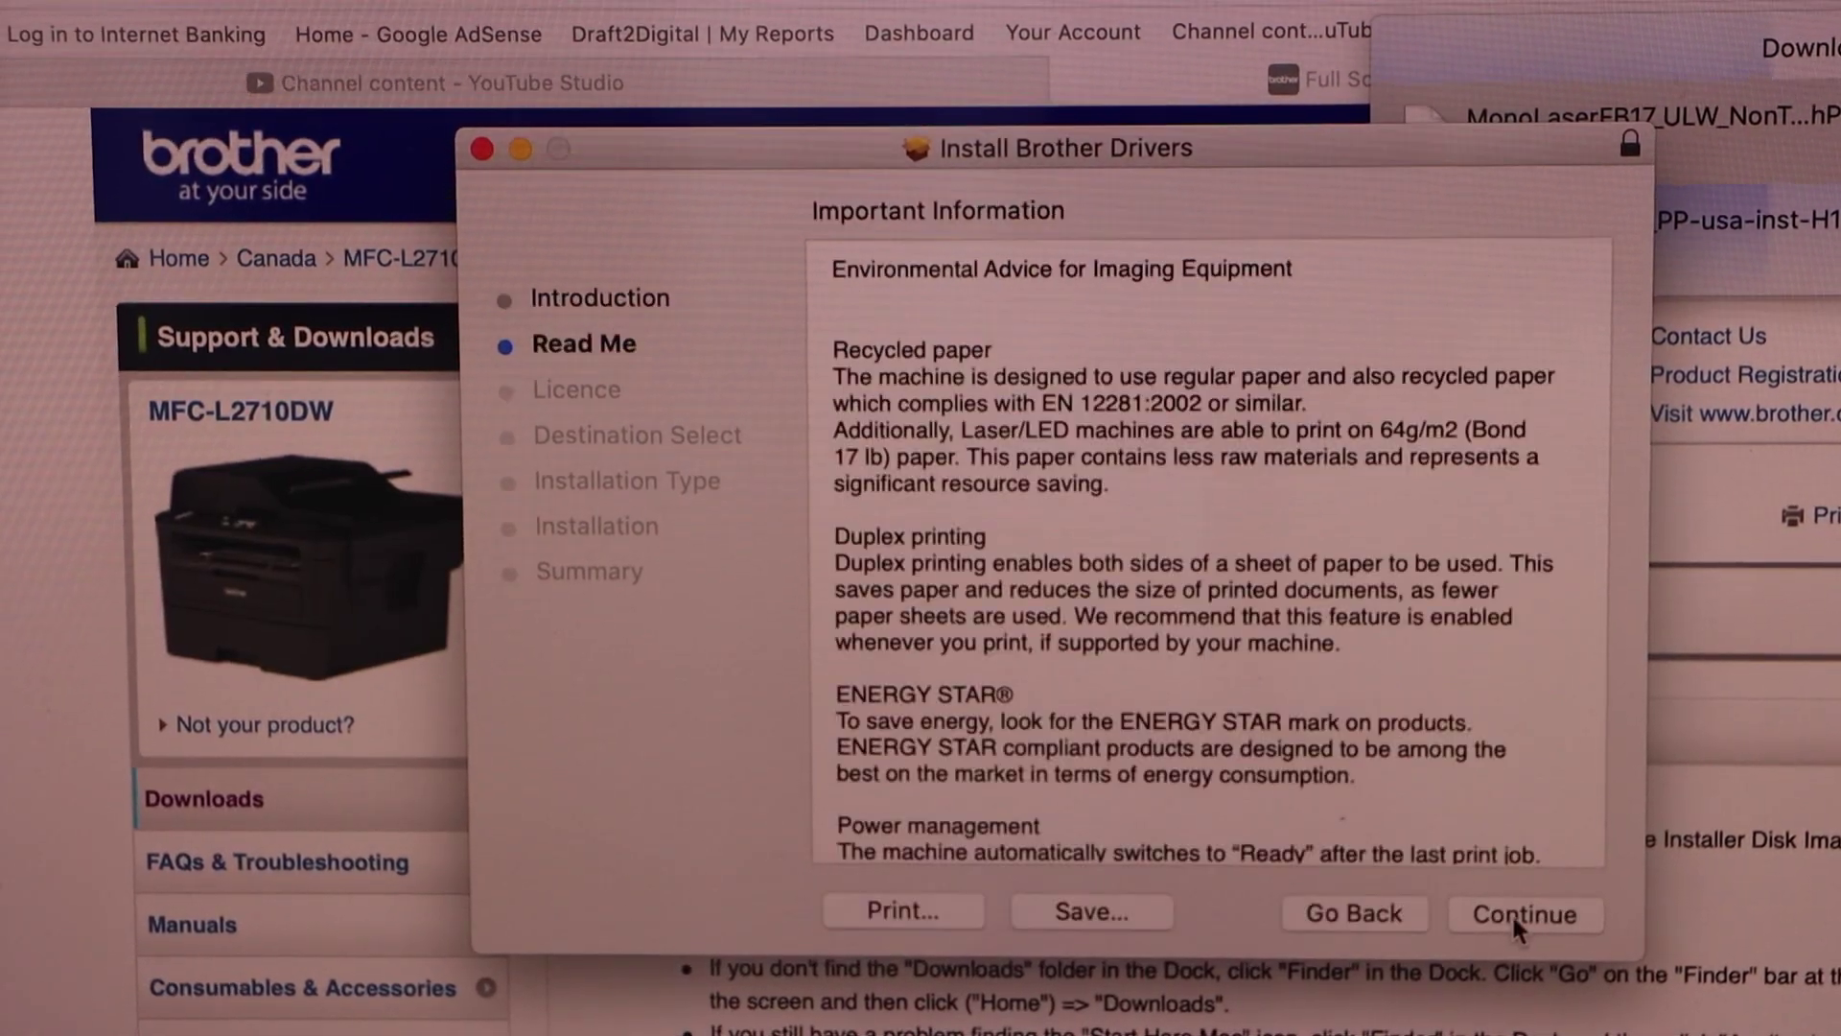
{"action": "left_click", "coordinate": [1511, 914]}
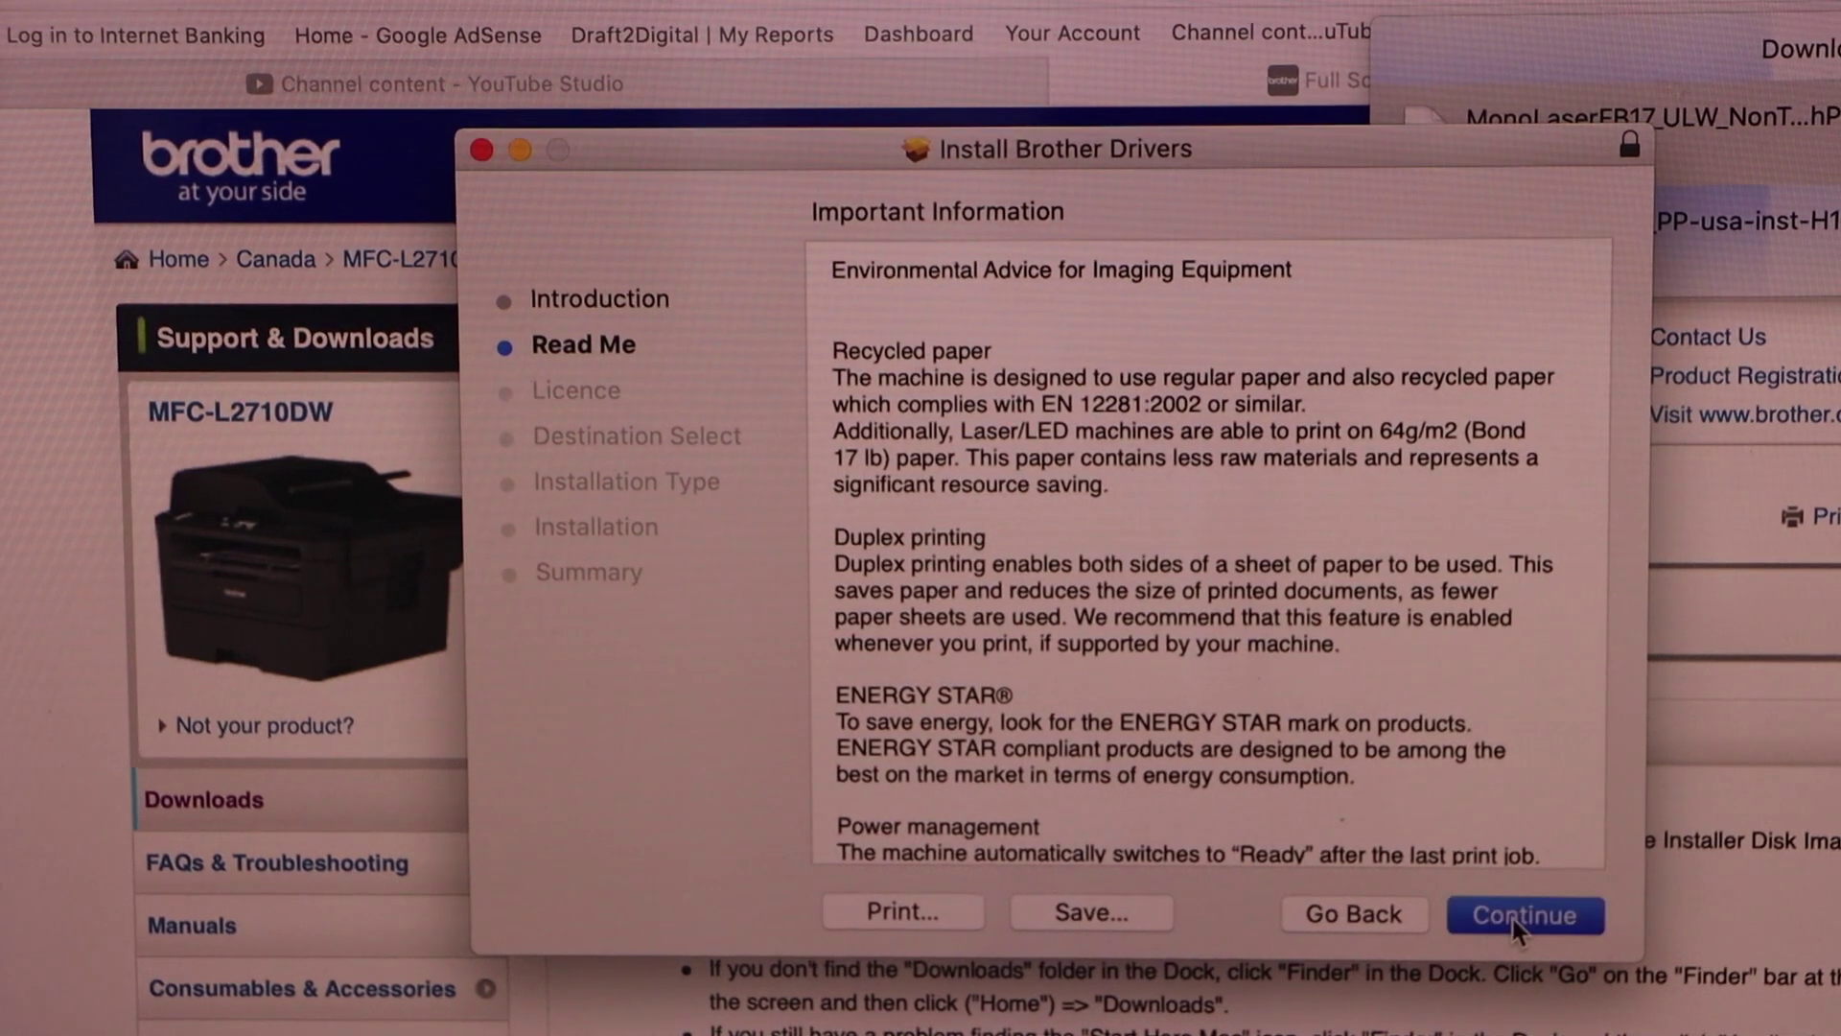
{"action": "left_click", "coordinate": [1511, 915]}
{"action": "key", "text": "Return"}
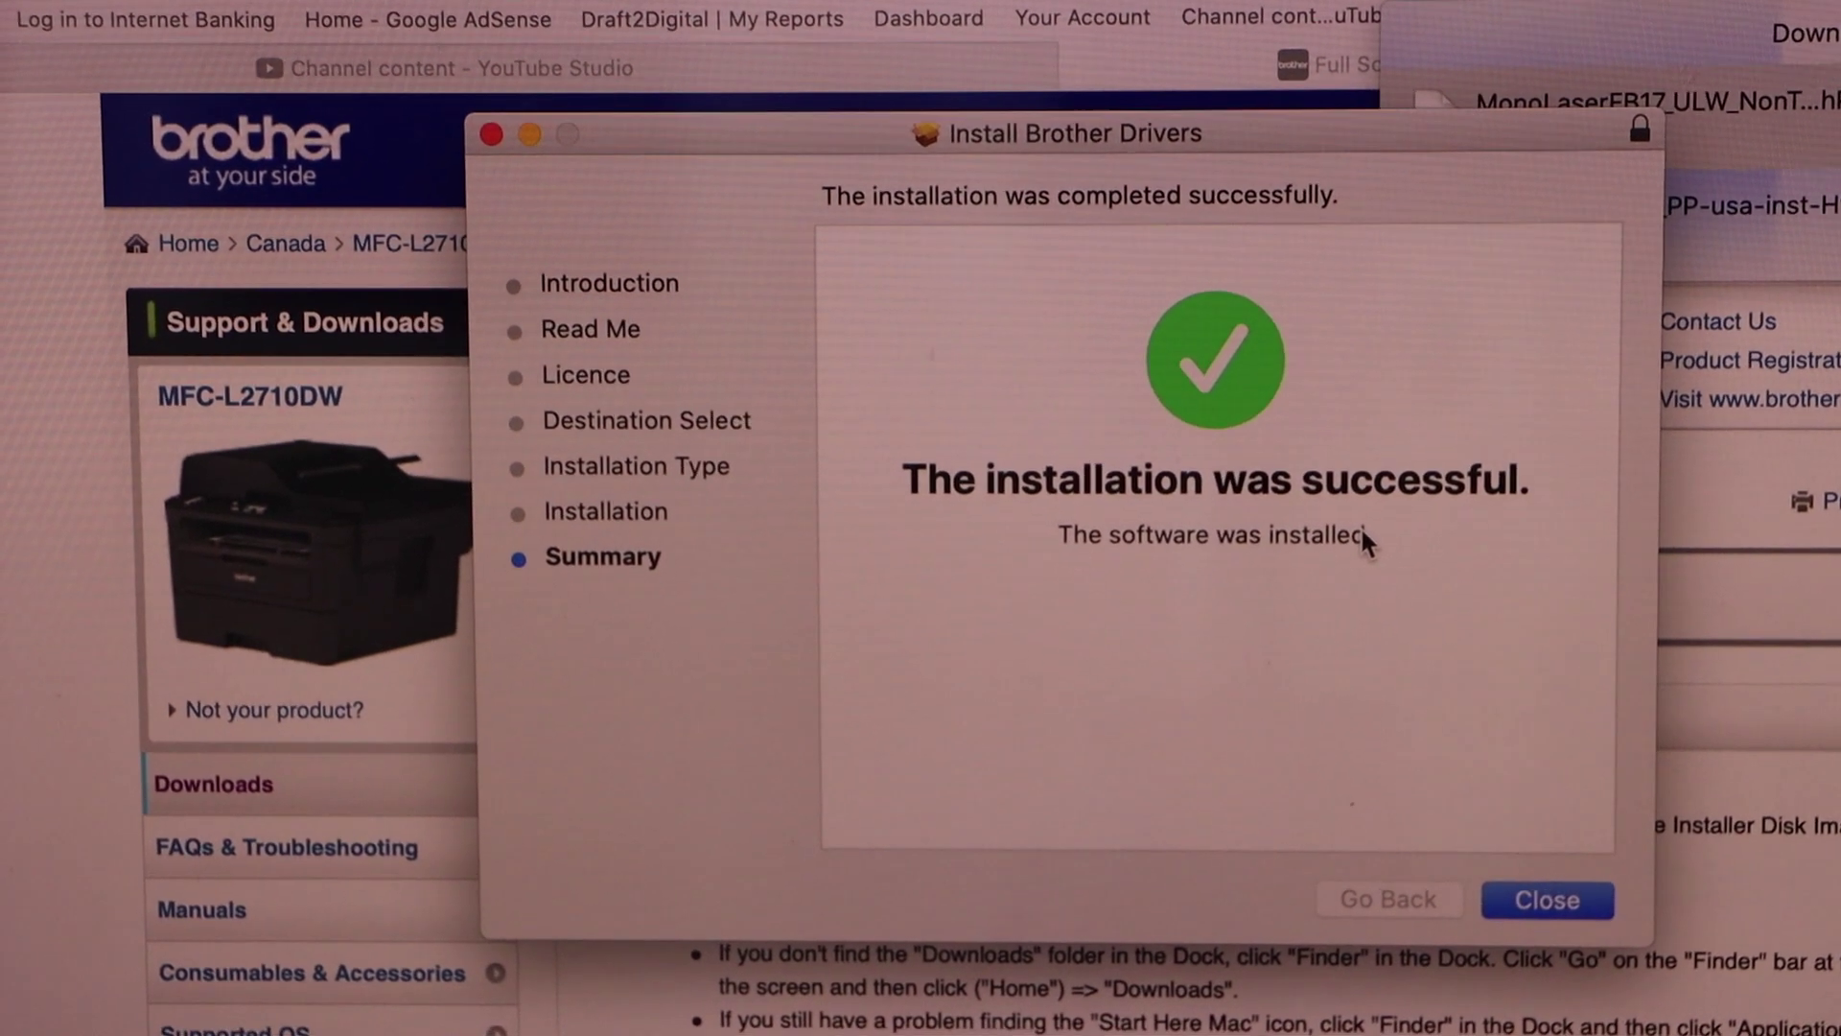
{"action": "left_click", "coordinate": [1572, 910]}
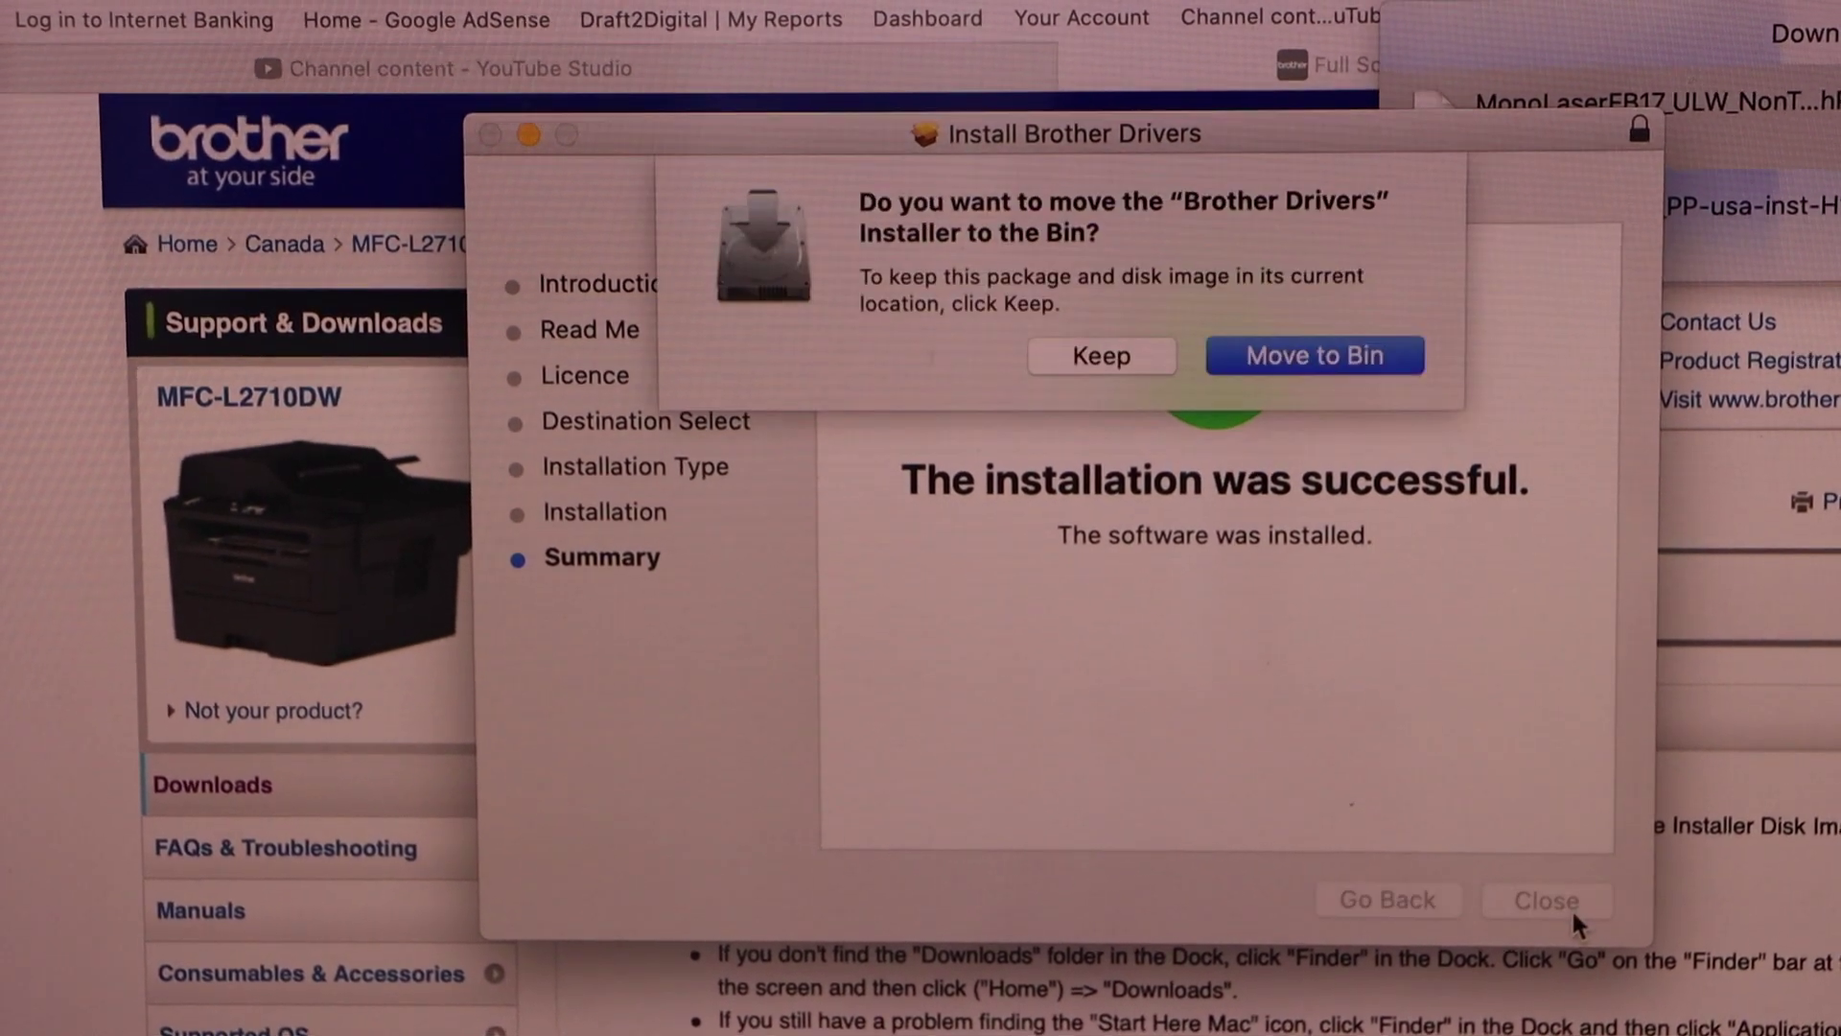
{"action": "left_click", "coordinate": [1283, 354]}
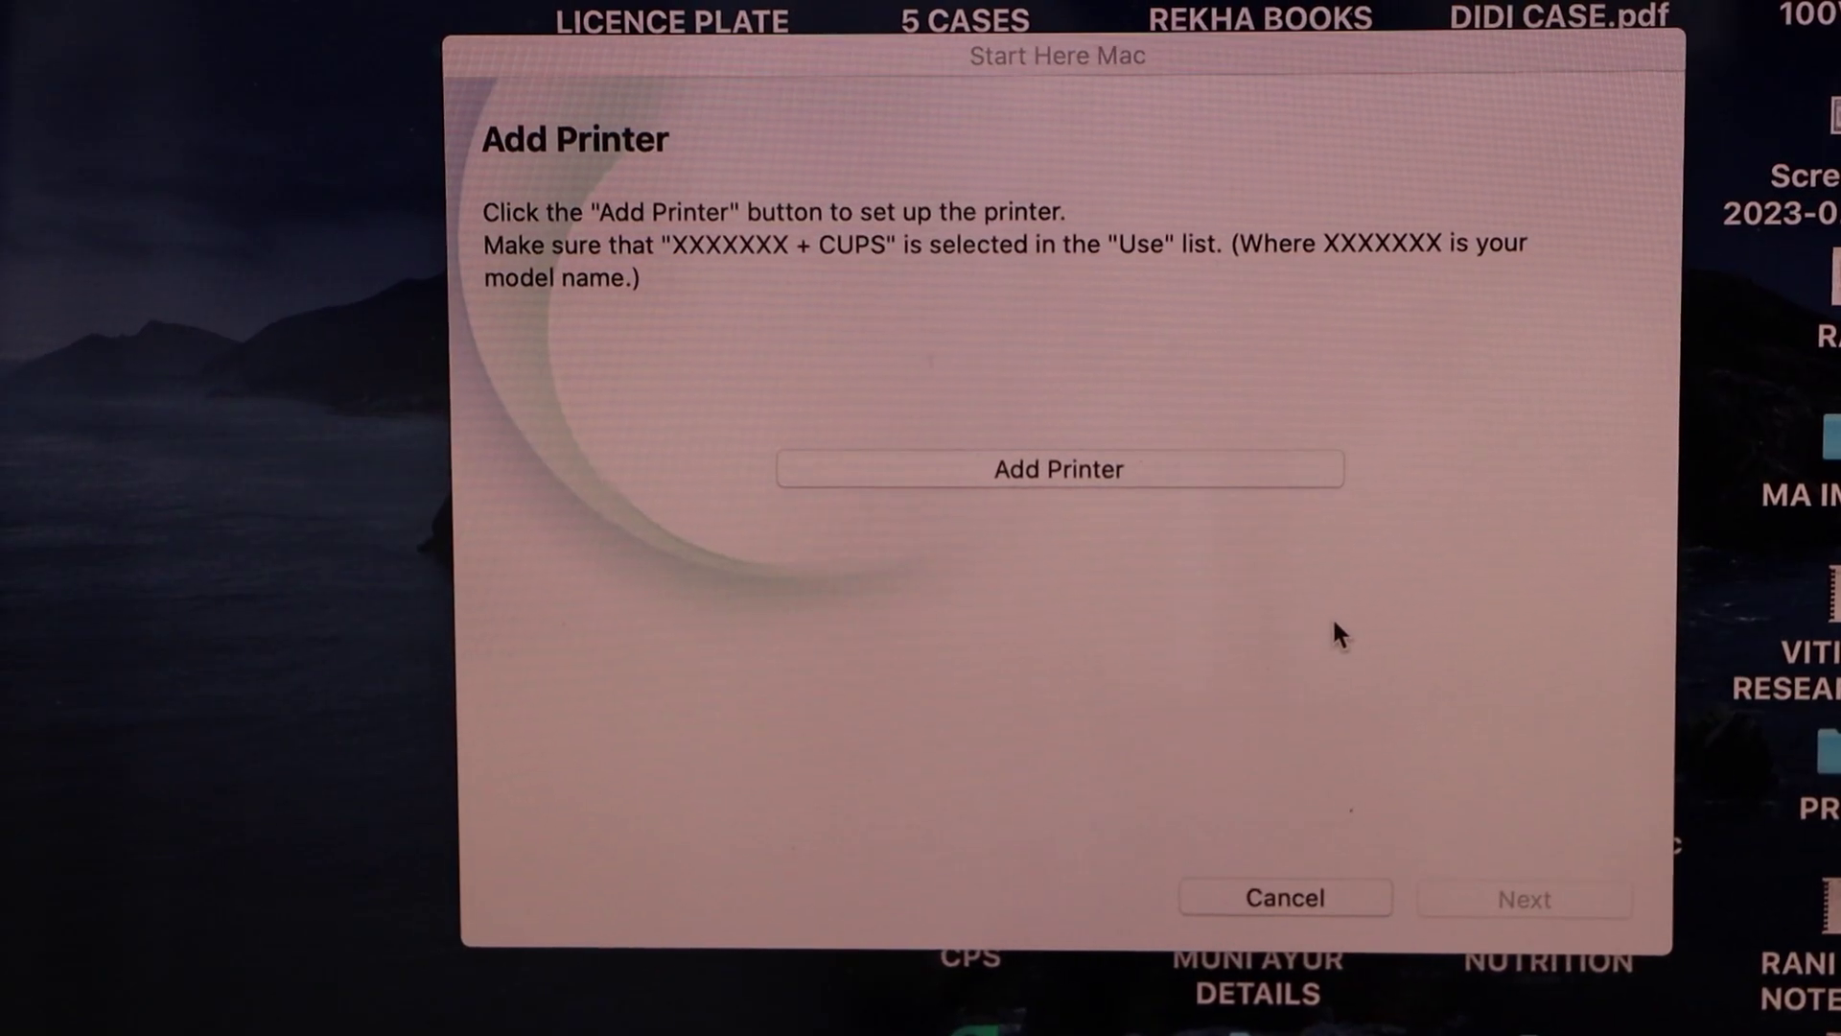
Add the Brother MFC-L2710DW series from the Default printer list, then continue to iPrint&Scan.
{"action": "left_click", "coordinate": [1097, 470]}
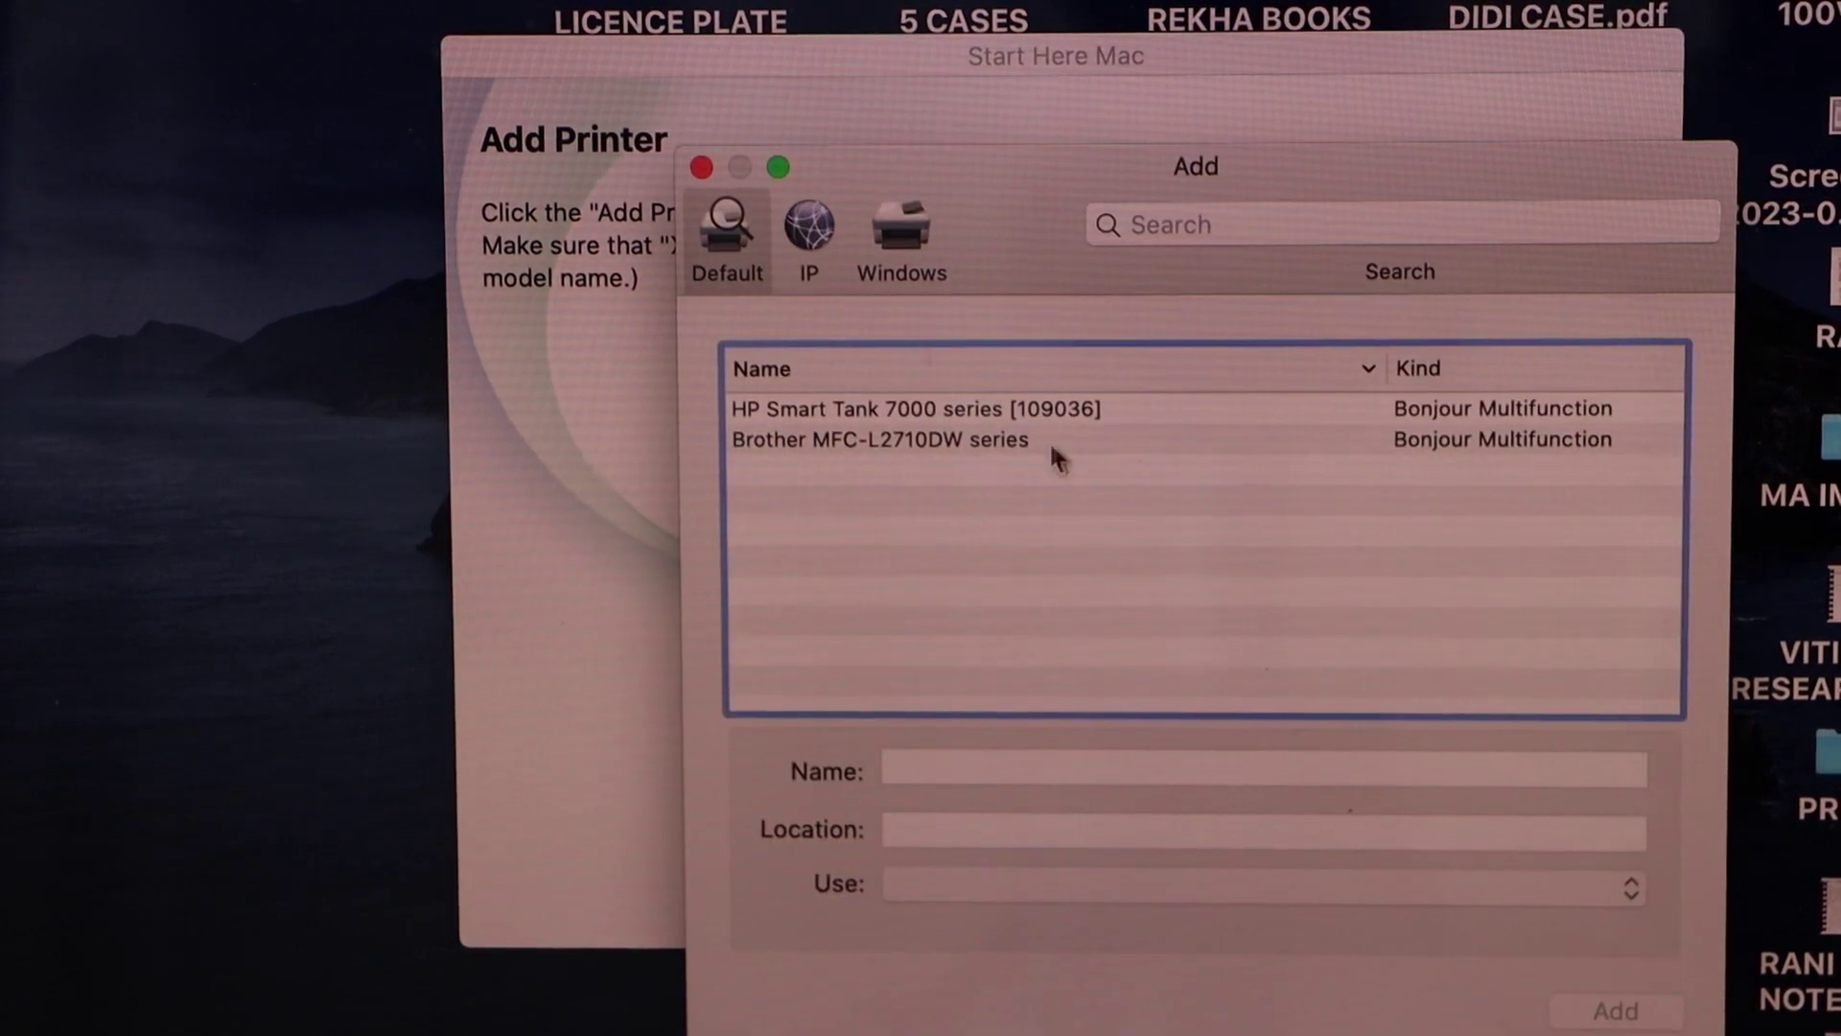
{"action": "left_click", "coordinate": [1000, 442]}
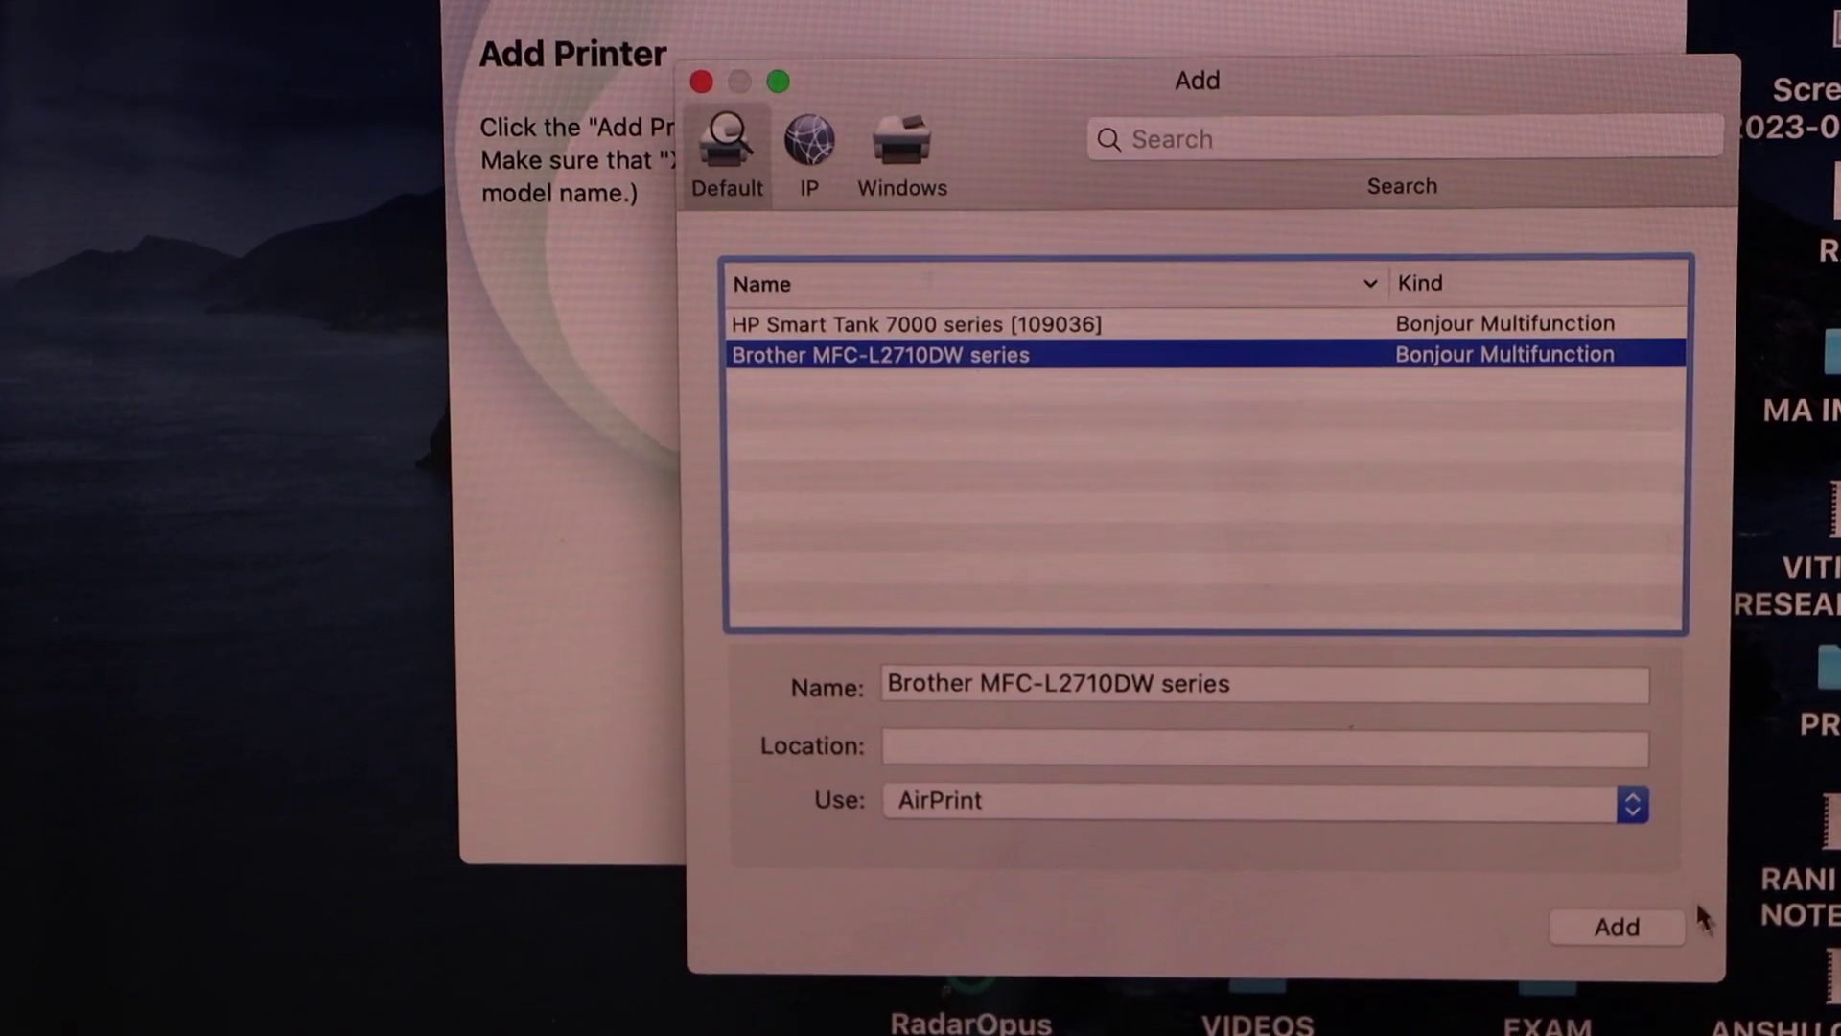
{"action": "left_click", "coordinate": [1614, 925]}
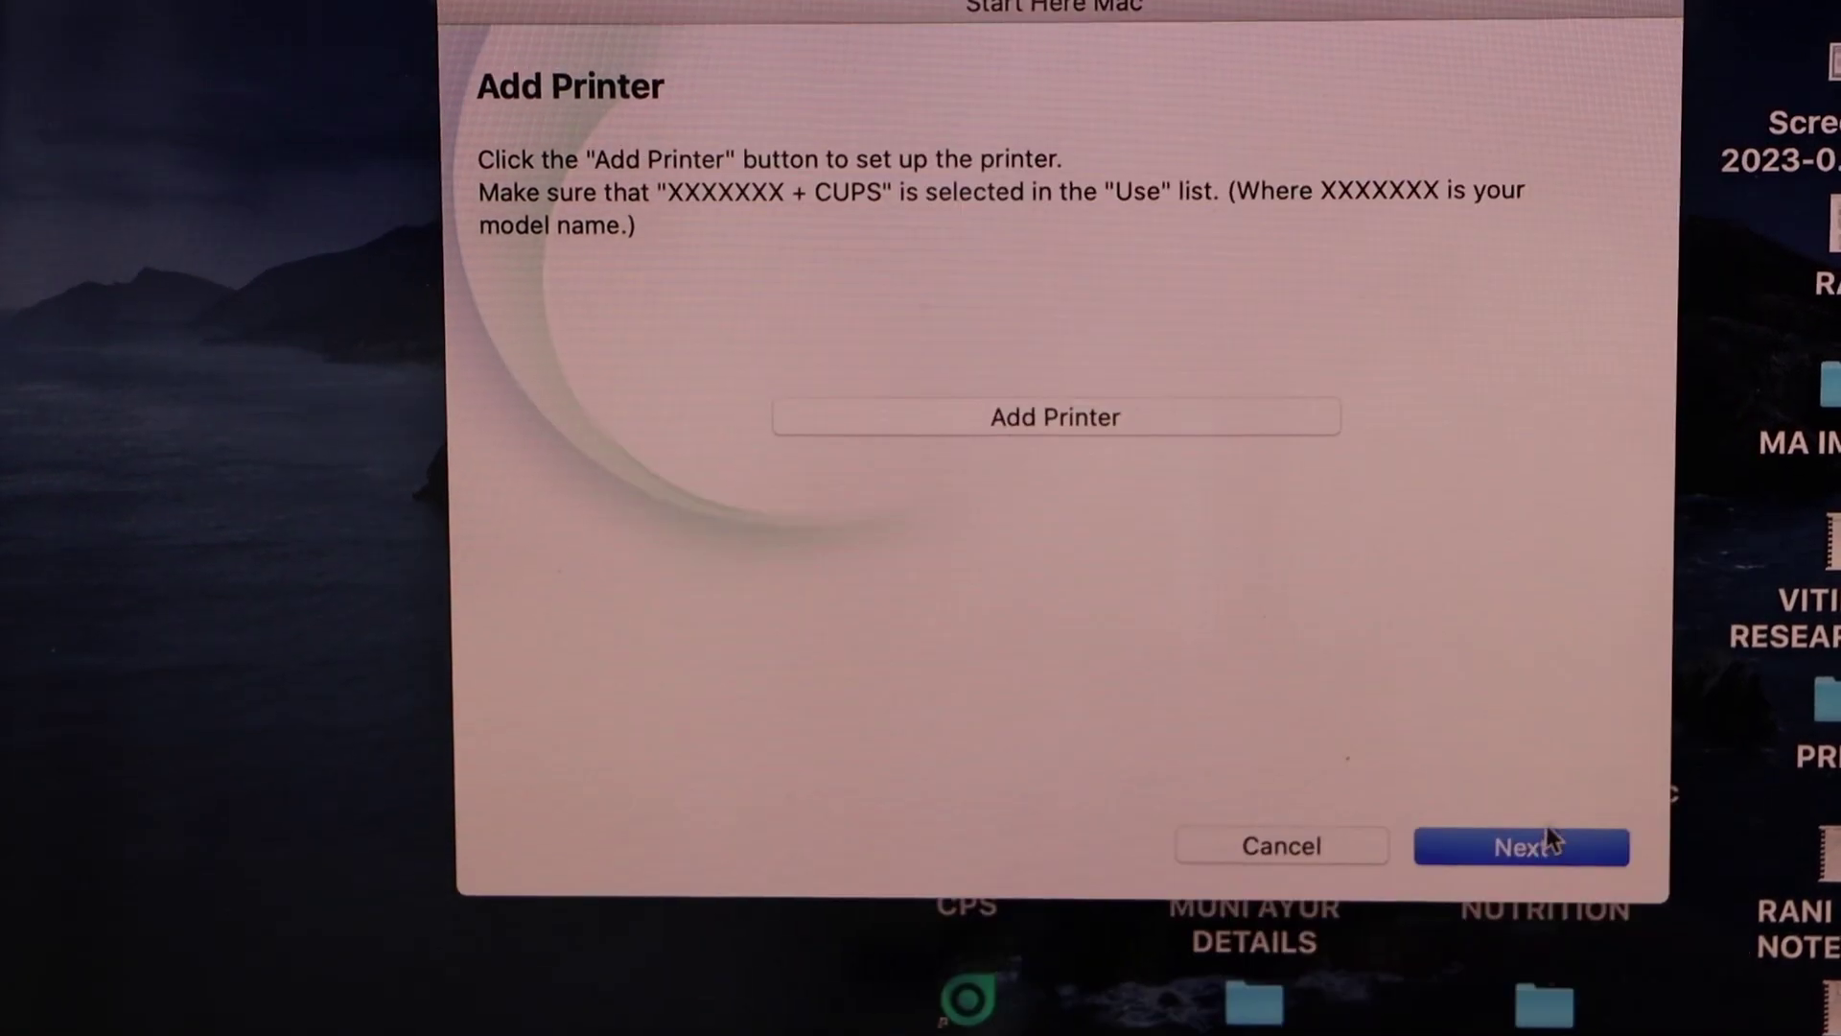
{"action": "left_click", "coordinate": [1544, 849]}
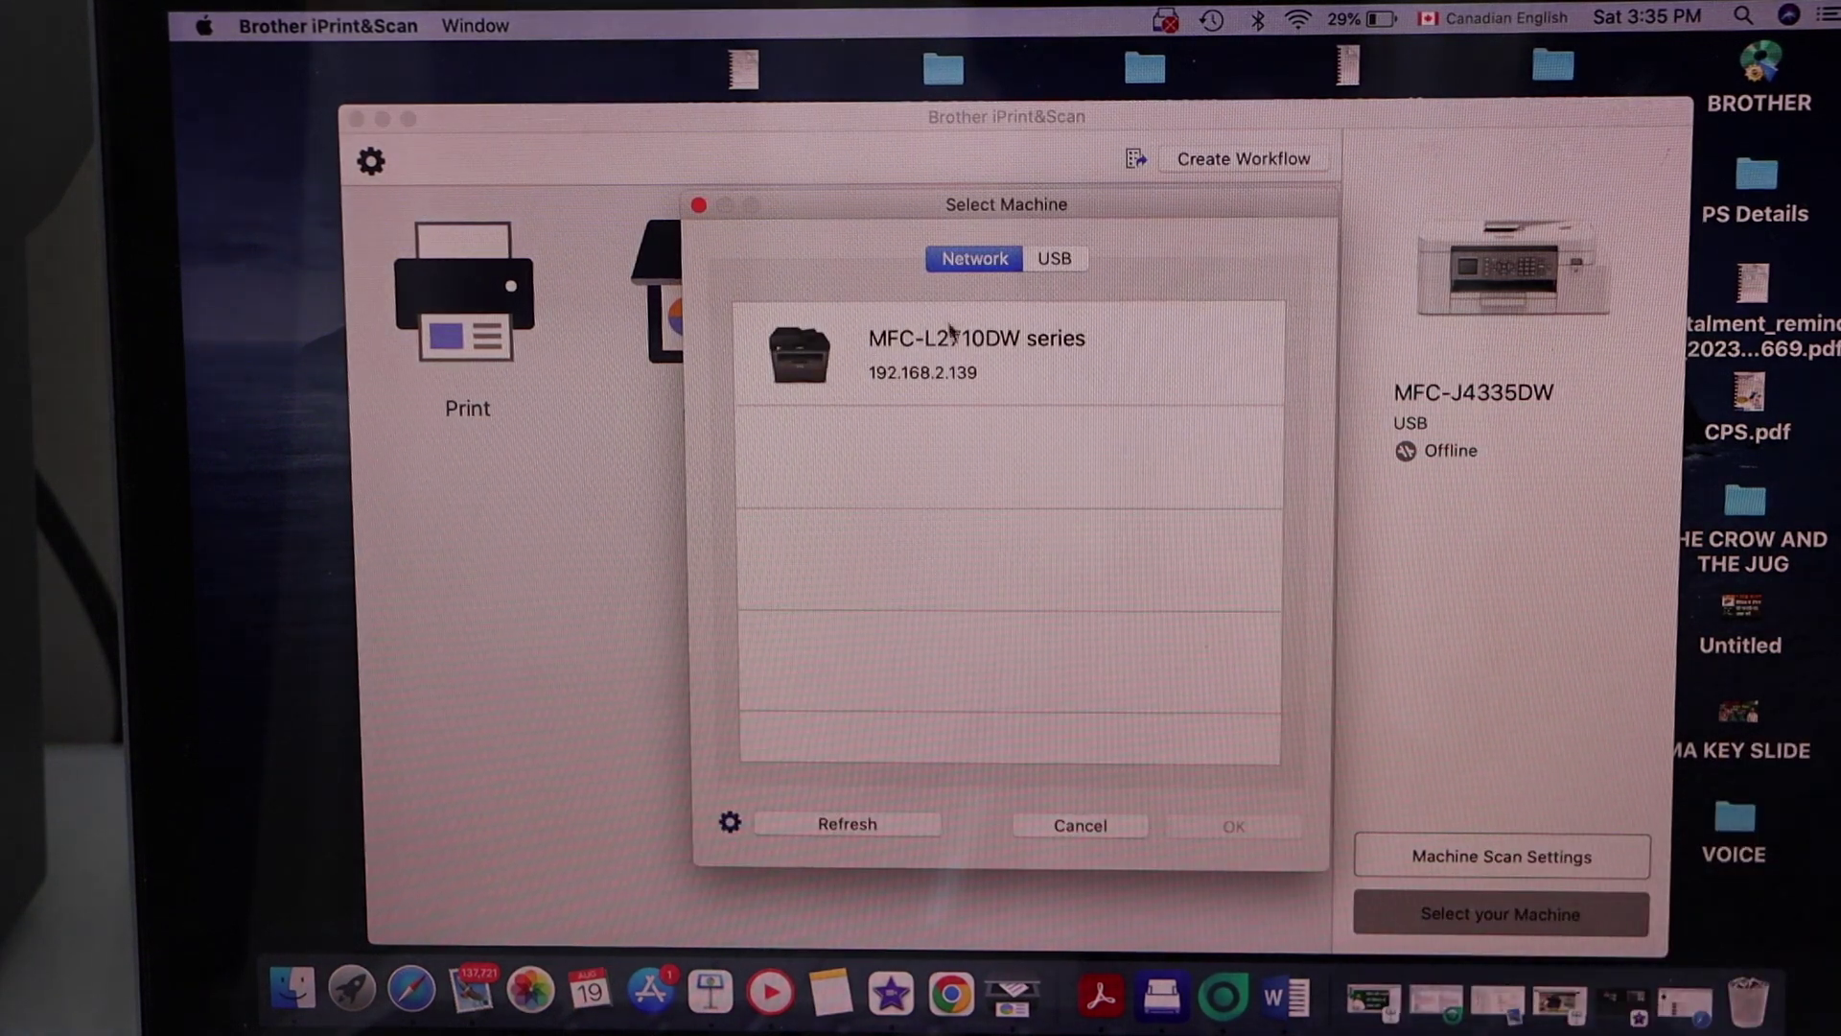
Select the network MFC-L2710DW series as the machine and confirm both dialogs.
{"action": "left_click", "coordinate": [950, 331]}
{"action": "left_click", "coordinate": [1233, 830]}
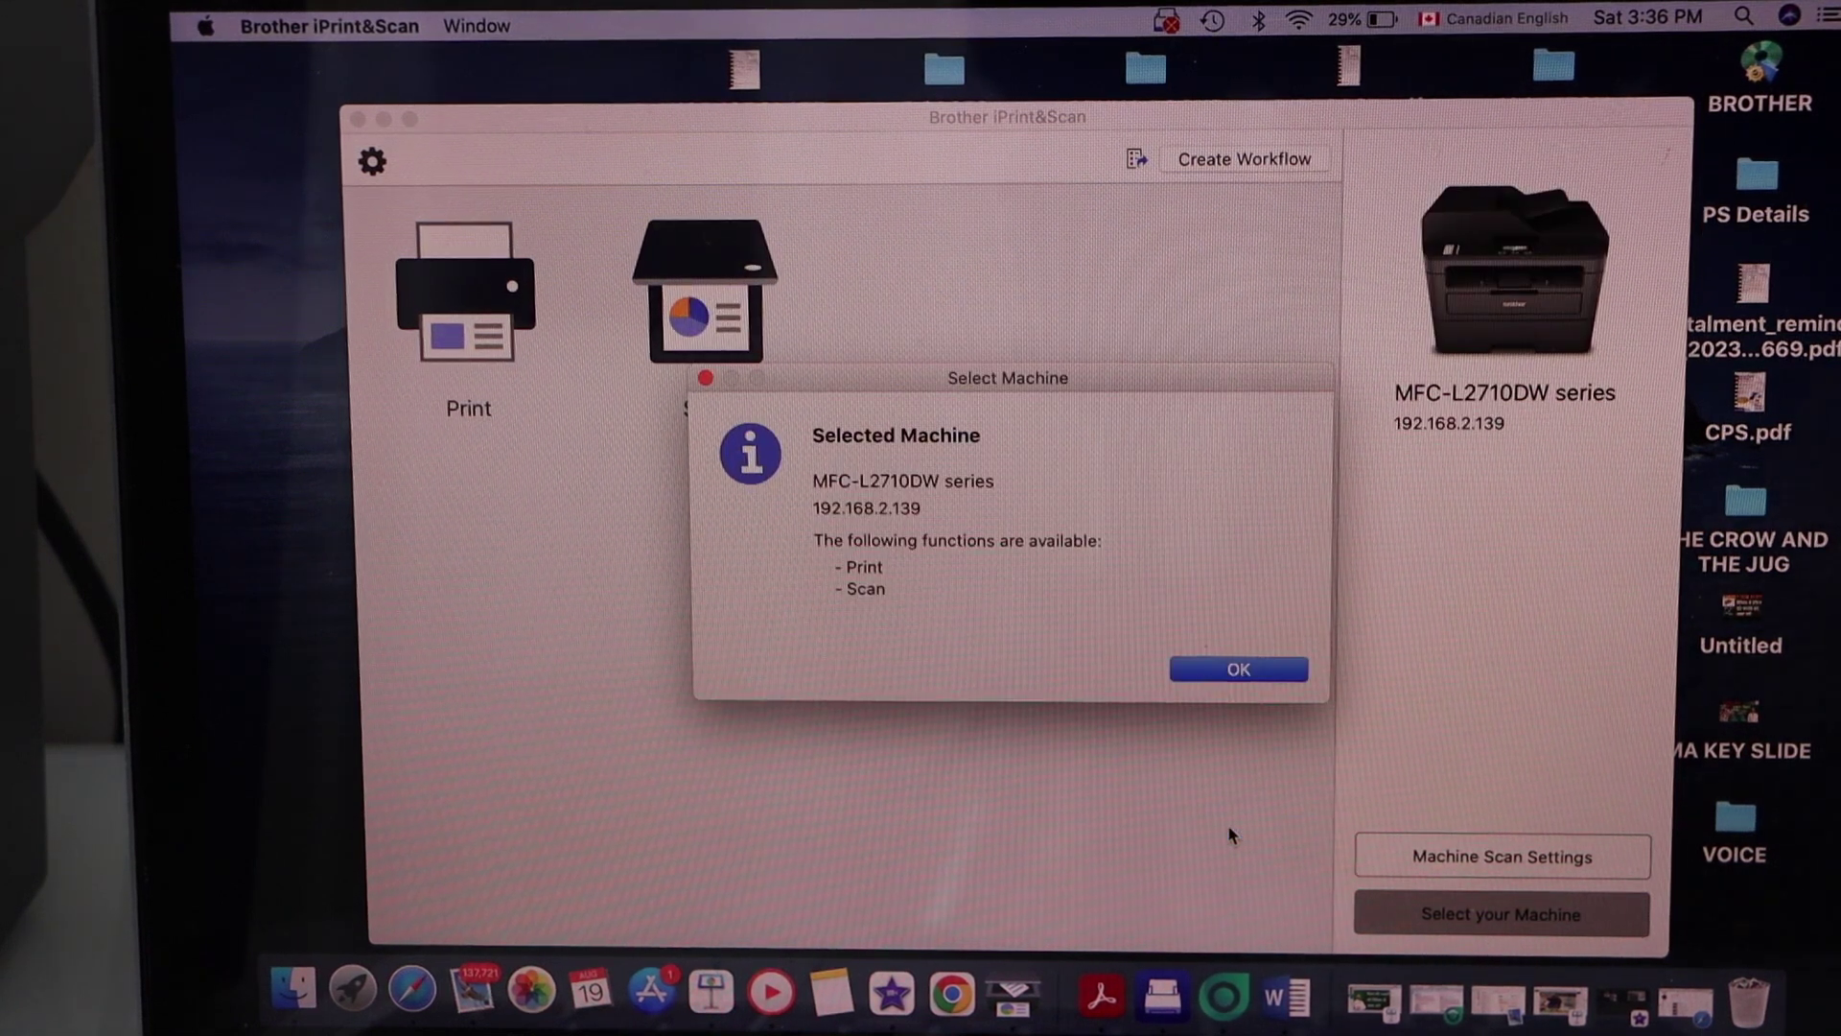
{"action": "left_click", "coordinate": [1241, 670]}
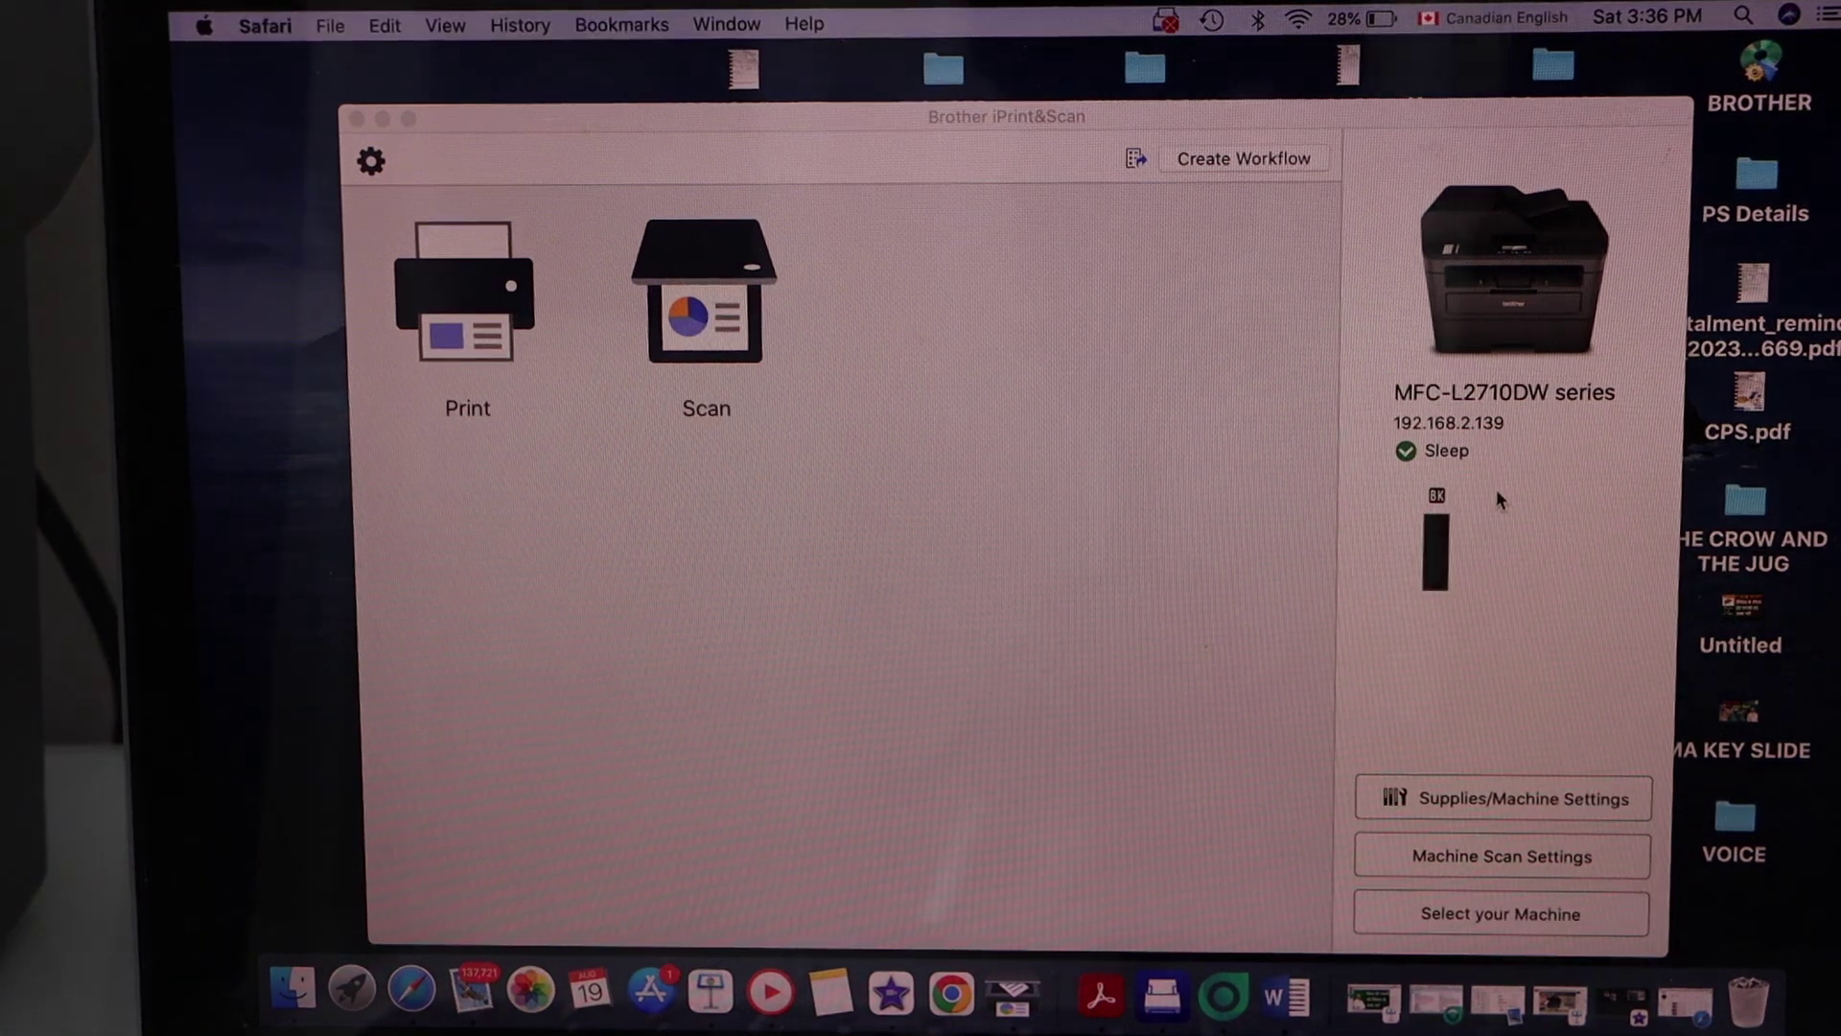